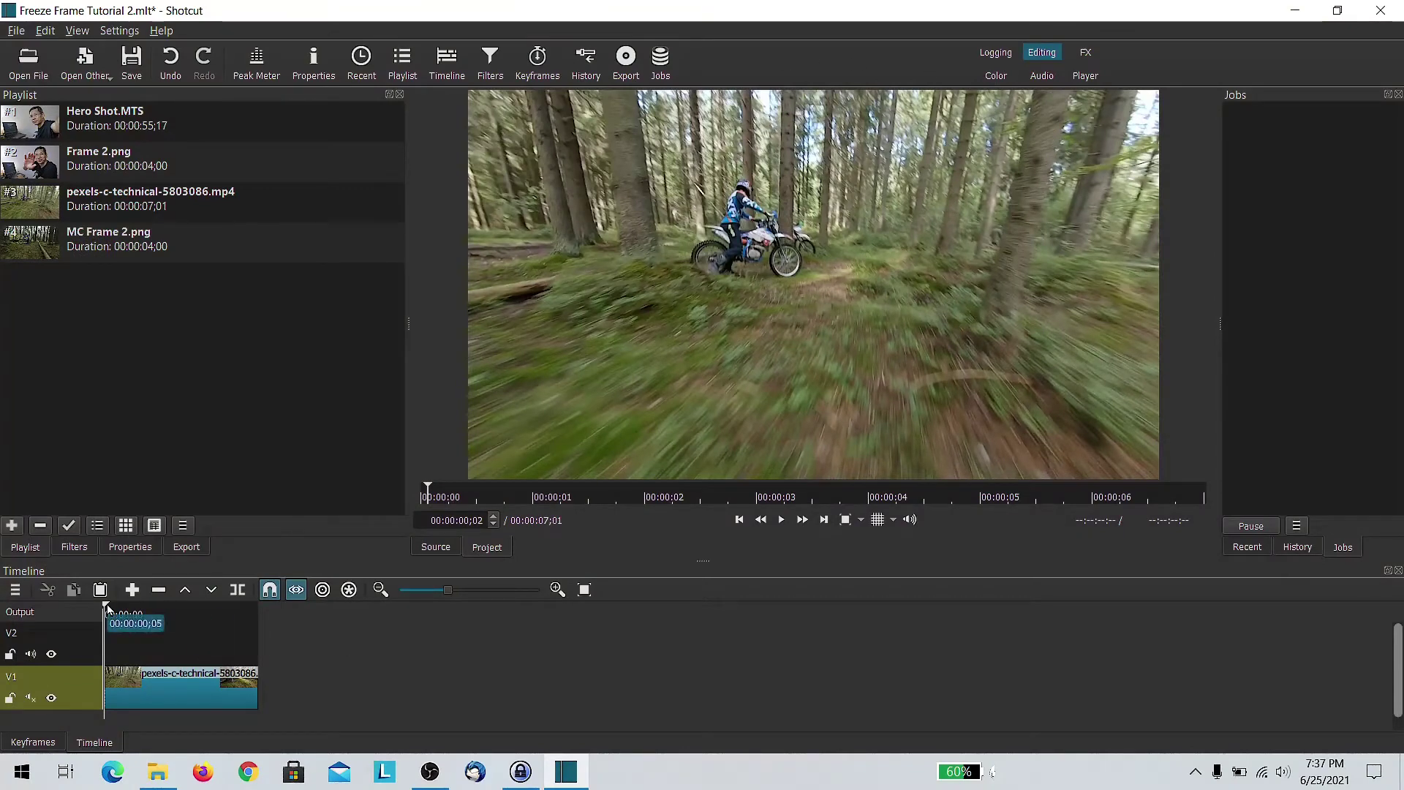
- Step the playhead to 00:00:04;22, where the rider stands stopped beside the fallen log
drag(111, 610, 206, 613)
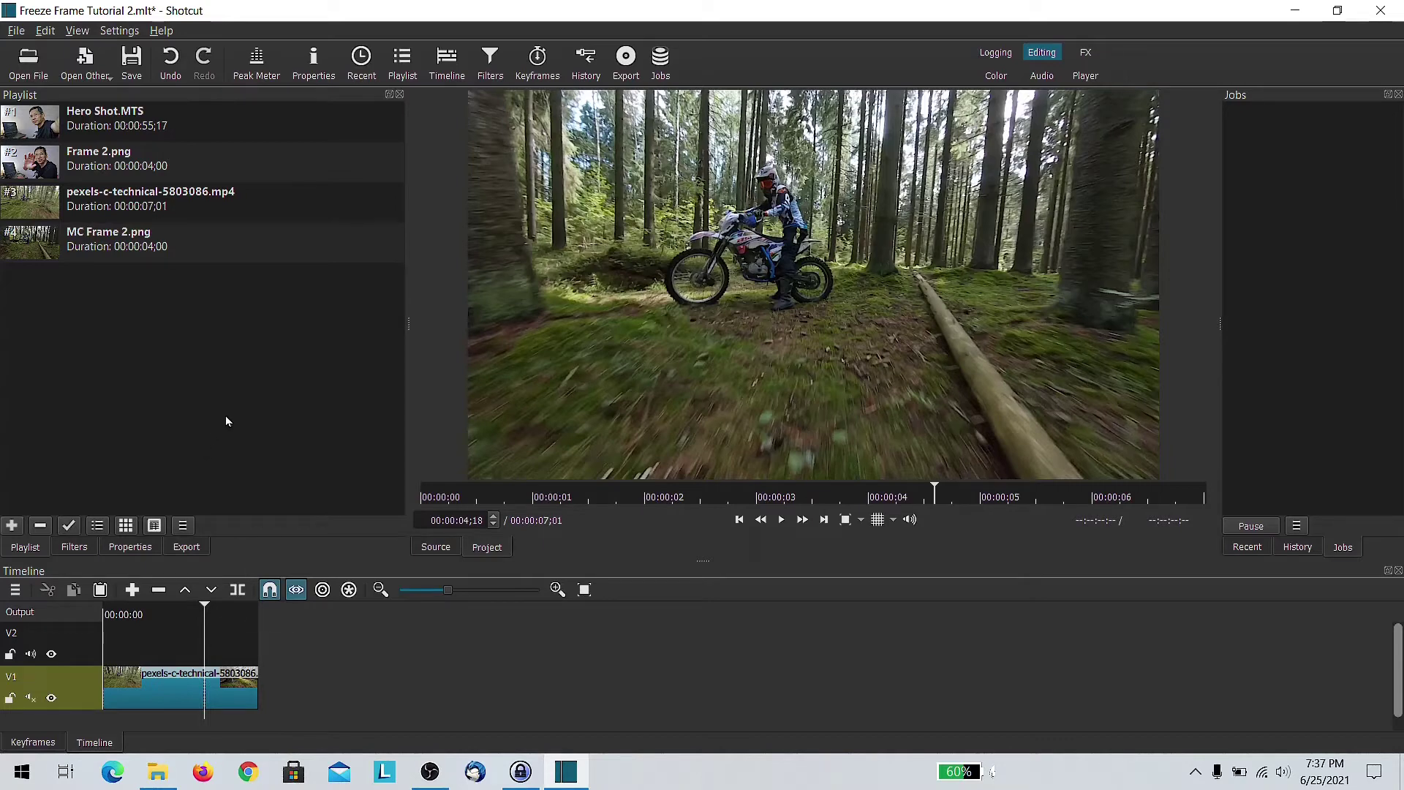
key(Right)
key(Right)
key(Right)
key(Right)
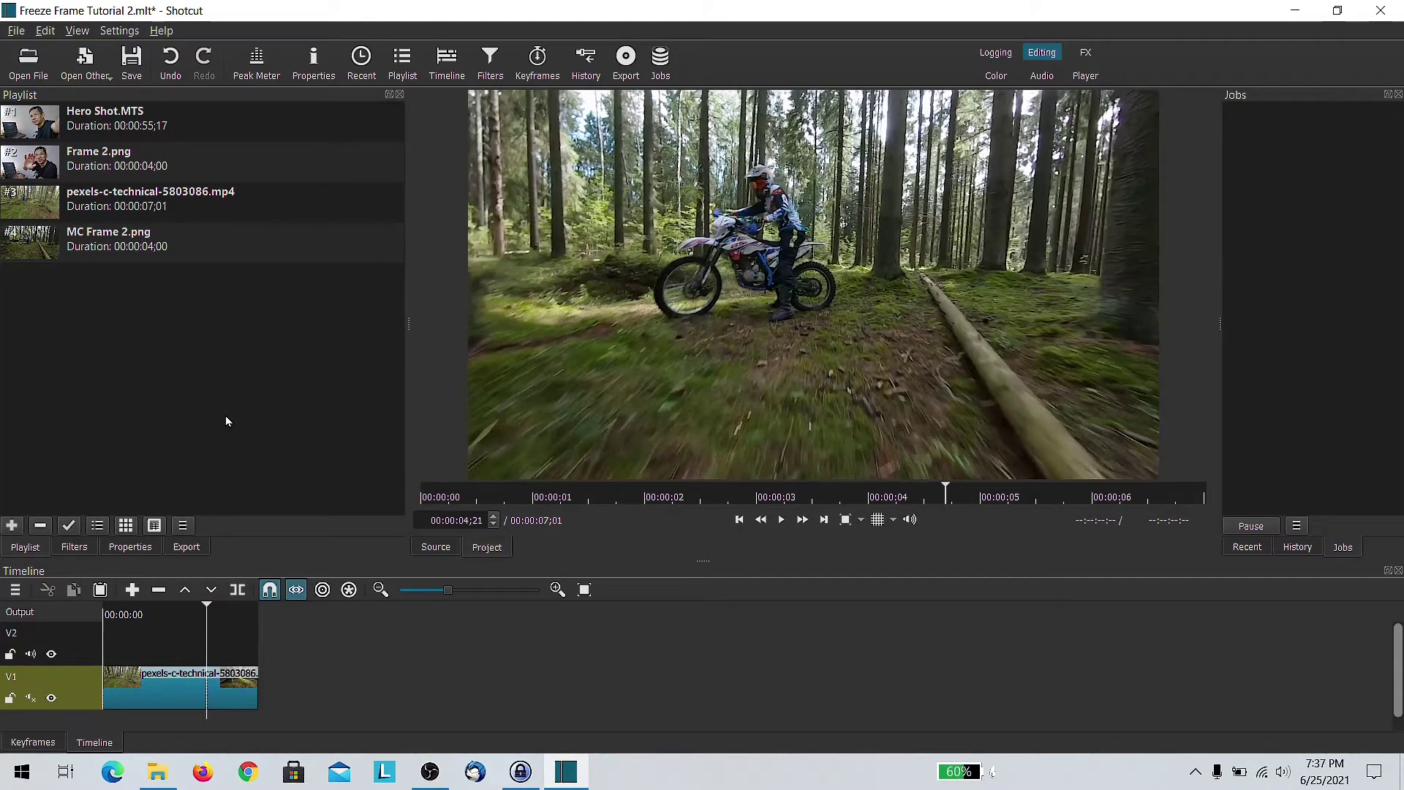
key(Left)
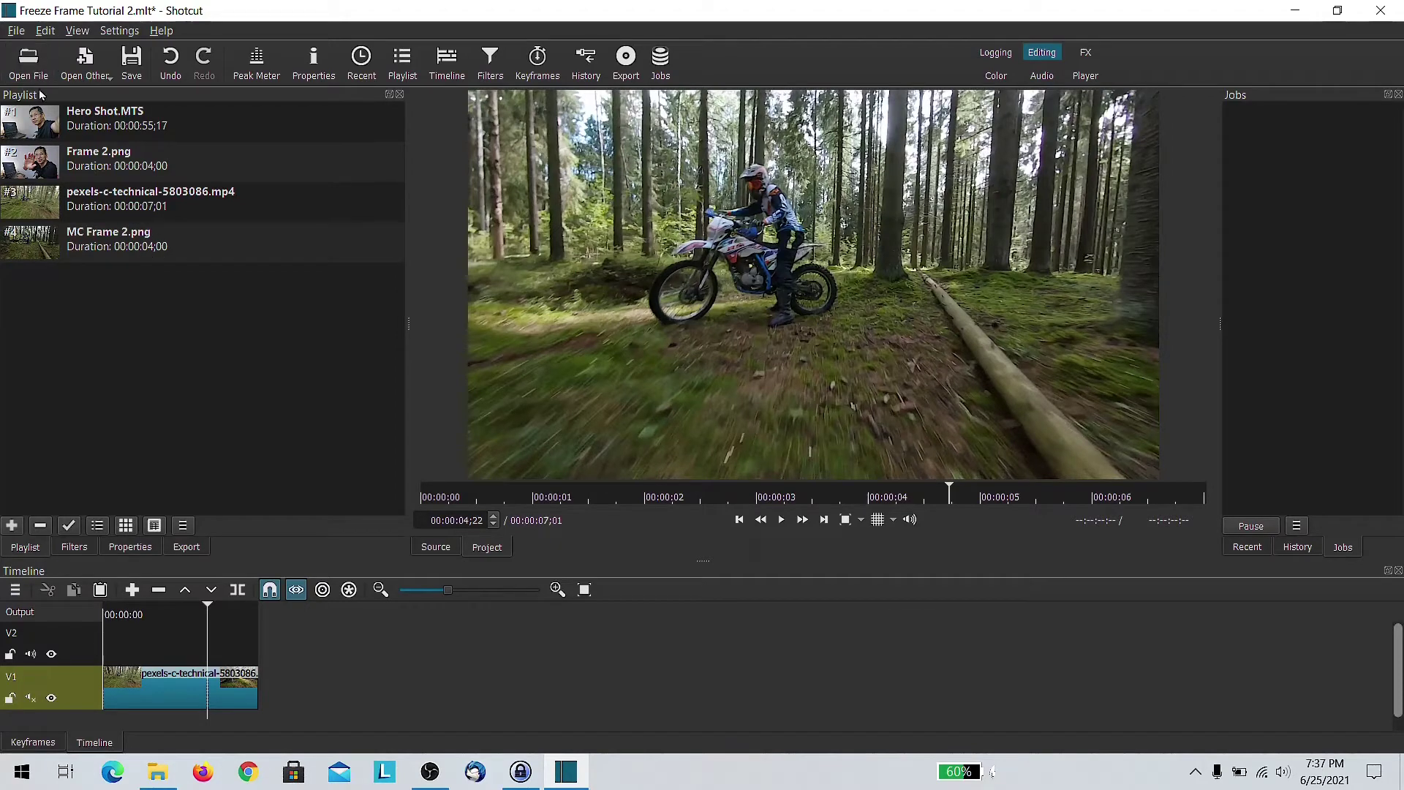
- Export the 00:00:04;22 frame as the PNG 'MC Frame 3' into the Freeze Frame Effect folder
click(16, 31)
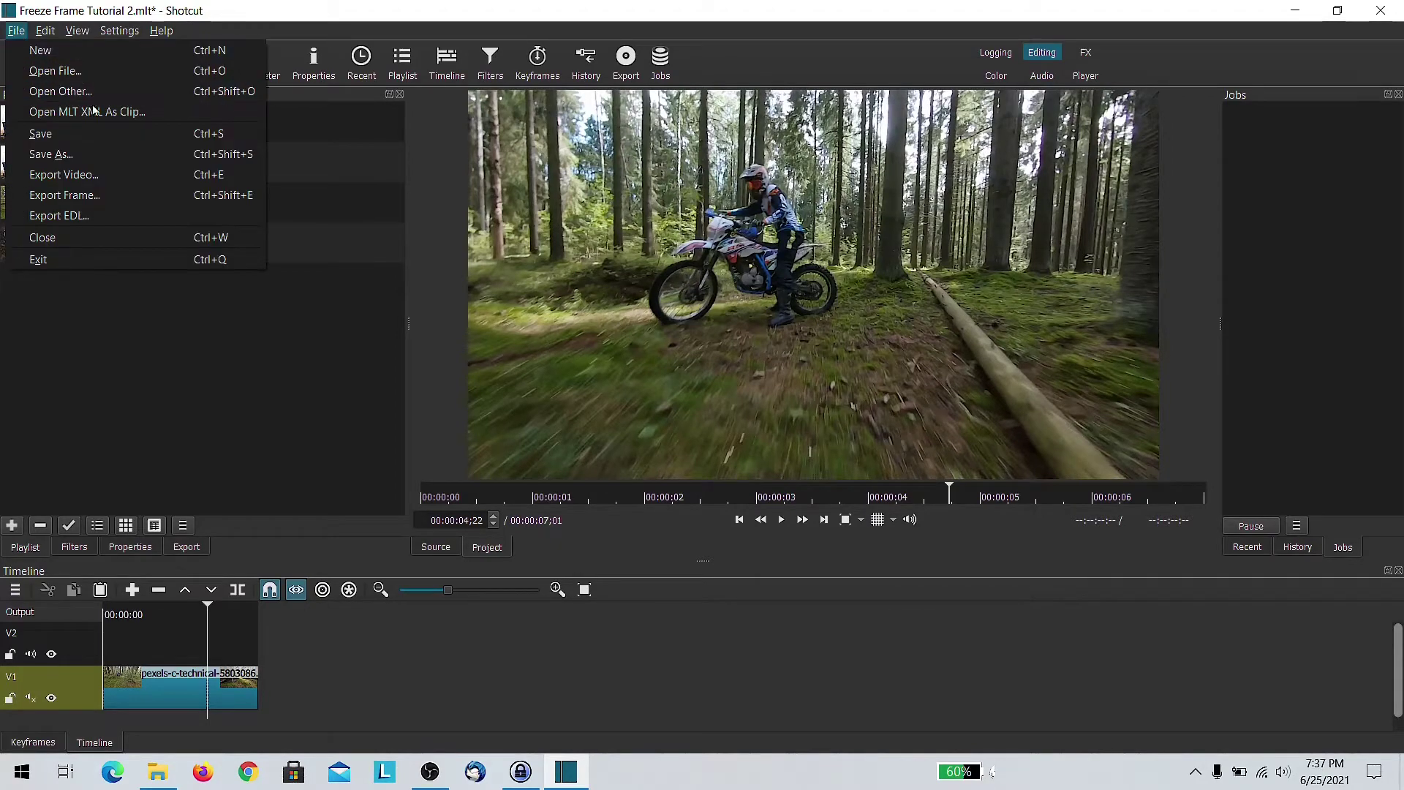
click(65, 195)
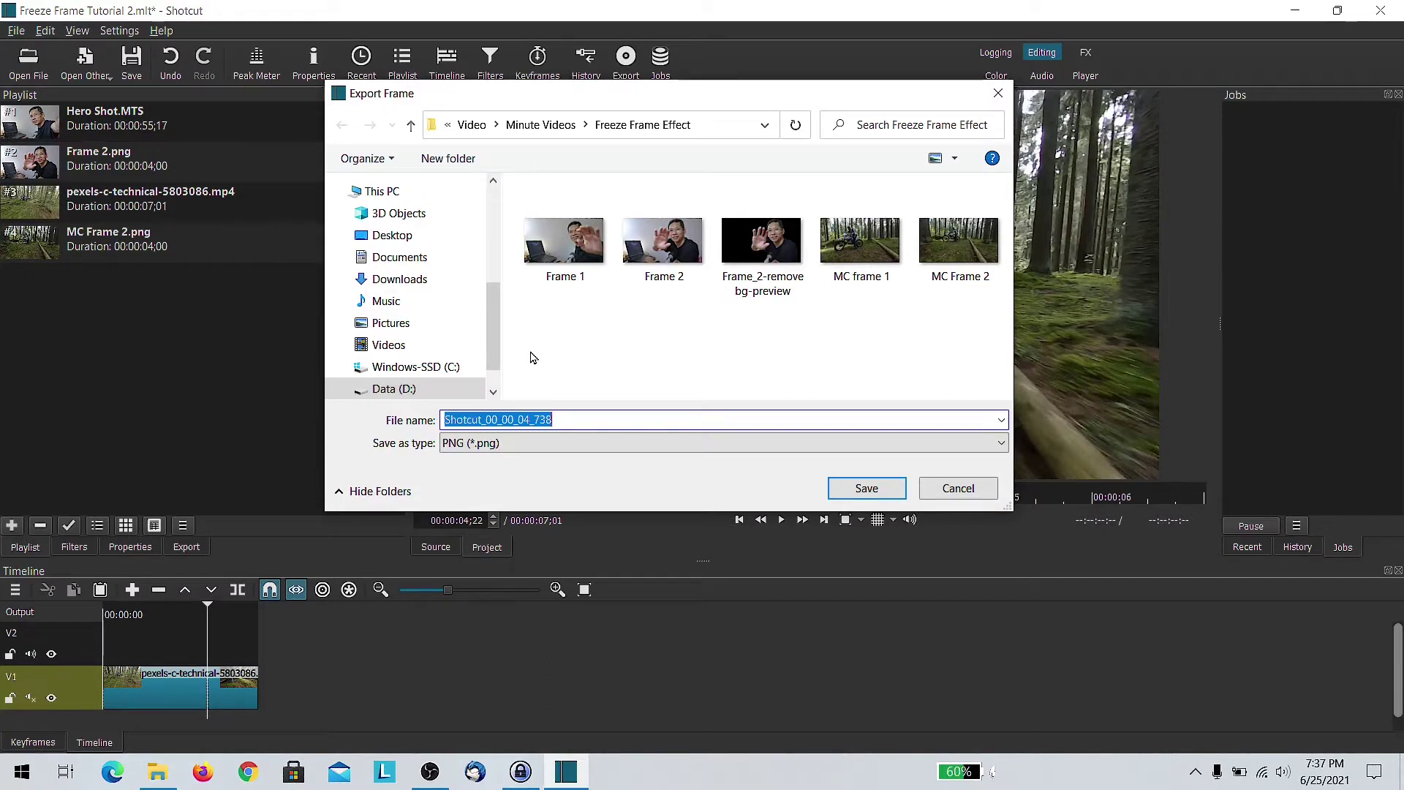
text(MC Frame)
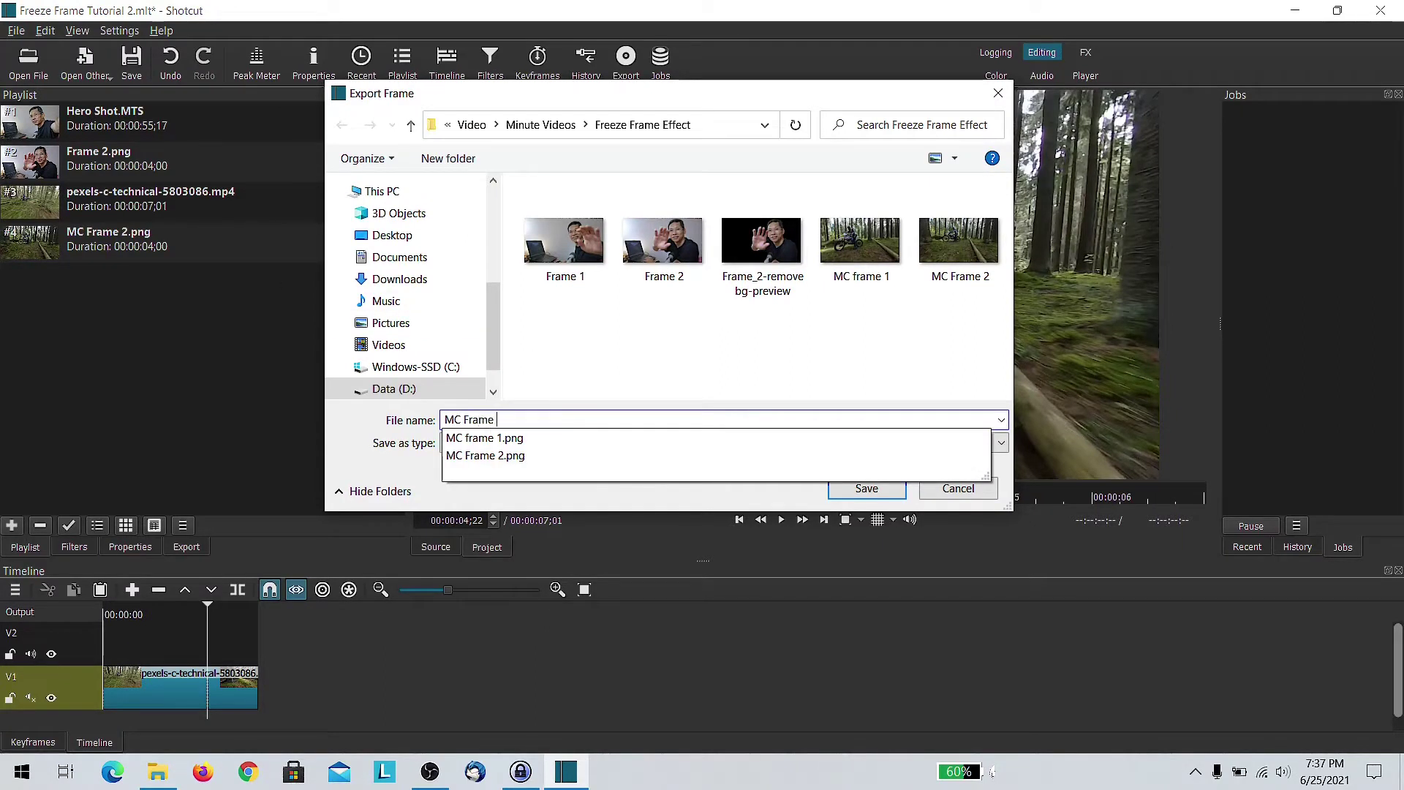
key(Return)
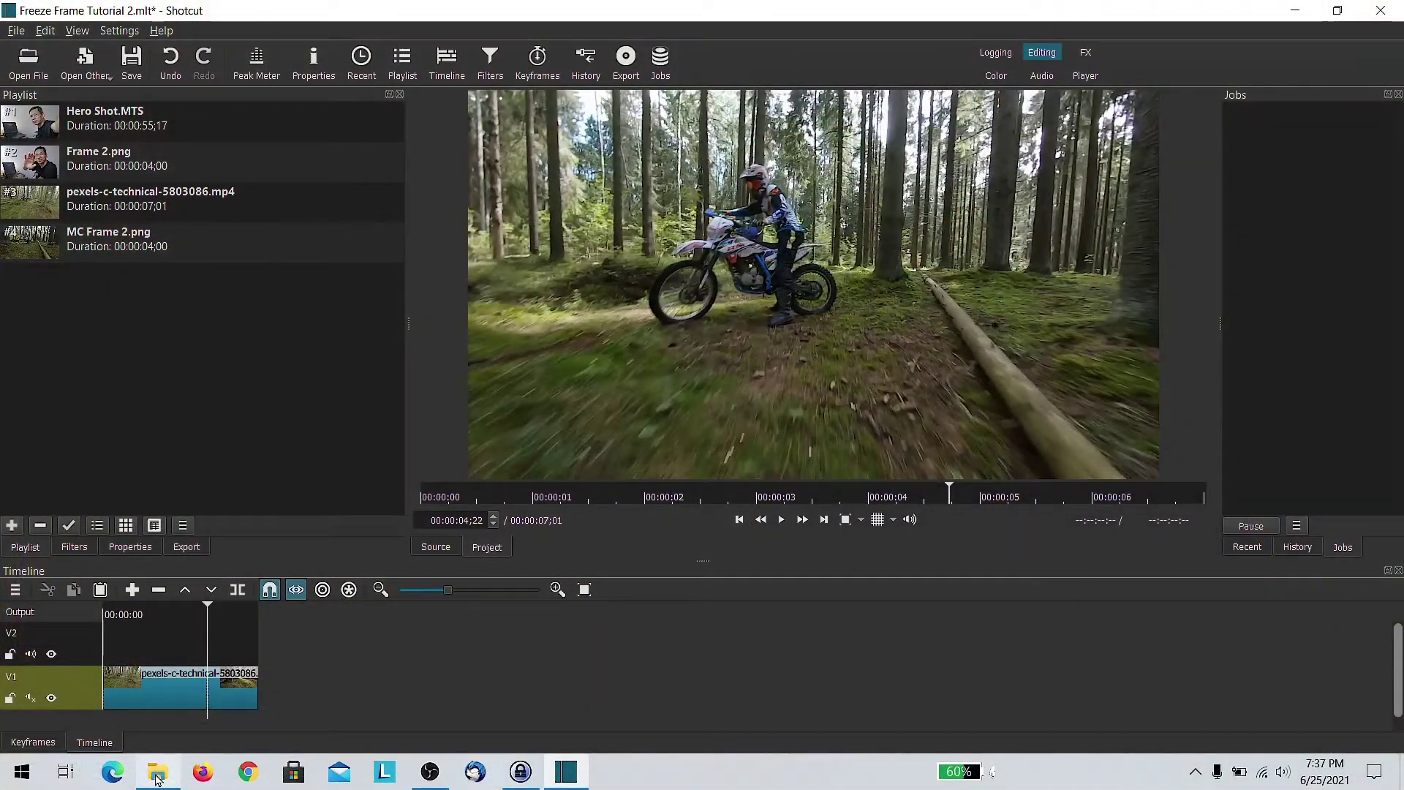
- Drag MC Frame 3.png from the Freeze Frame Effect folder into Shotcut's playlist, then minimize Explorer
click(156, 772)
click(976, 283)
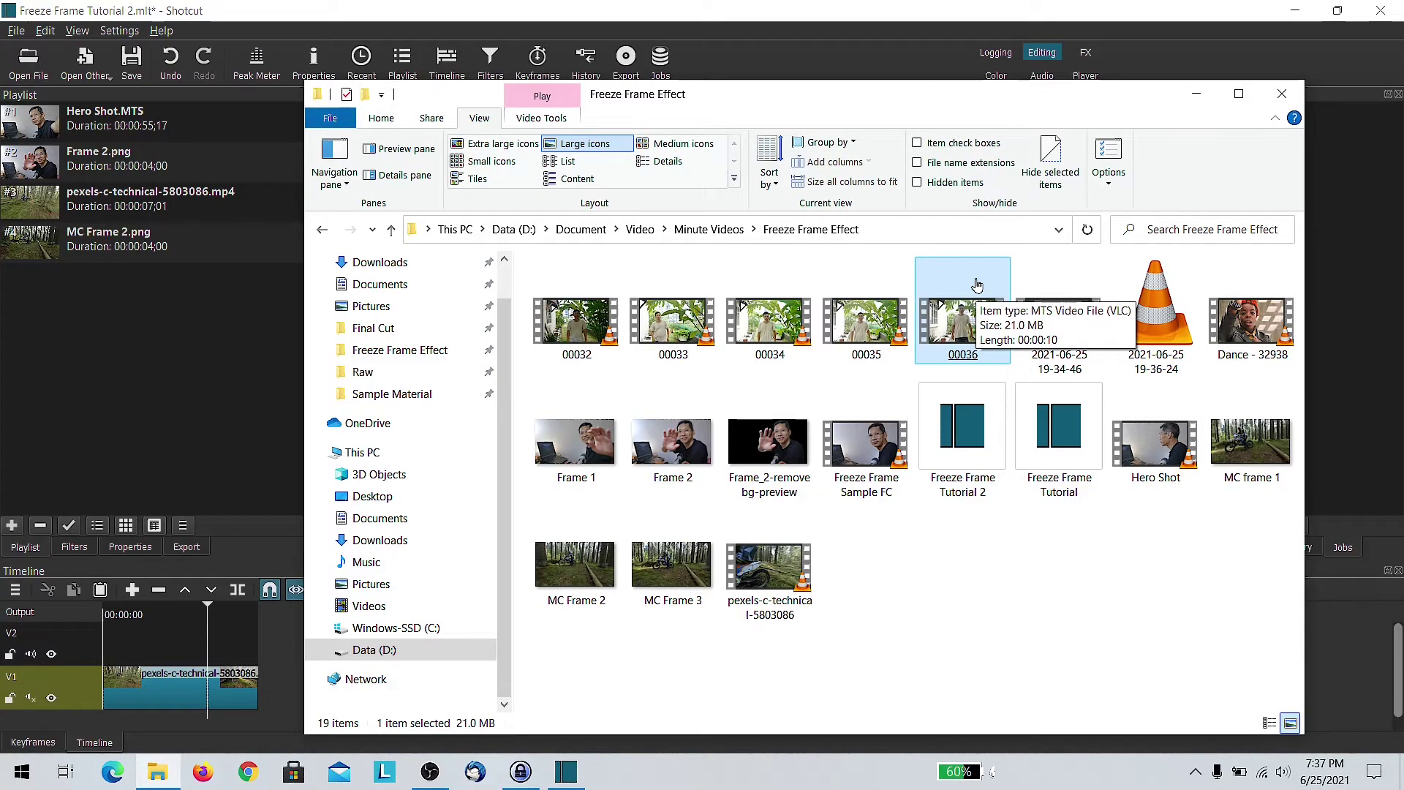
drag(683, 565, 145, 384)
click(1196, 101)
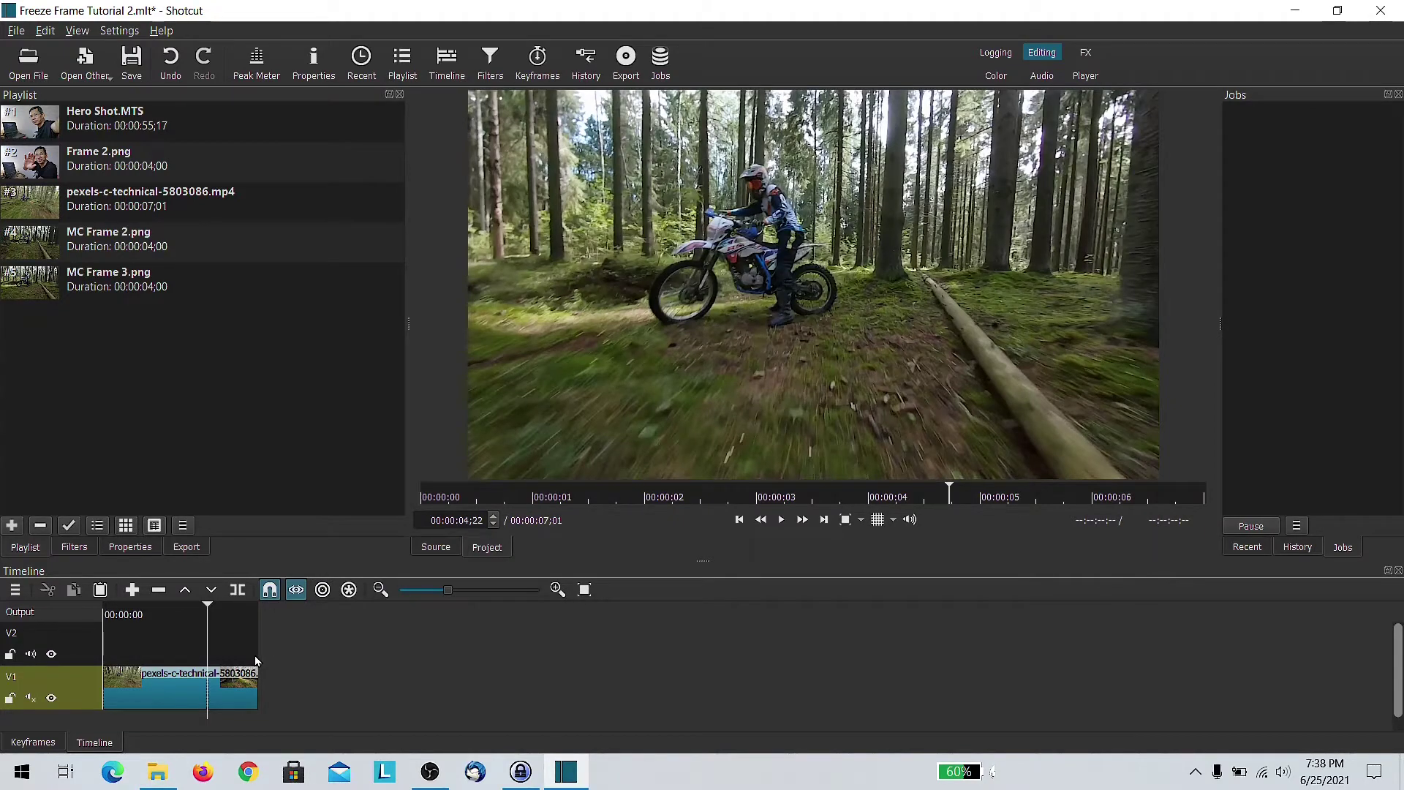
- Split the V1 dirt-bike clip at the freeze point and push its second half right
click(235, 682)
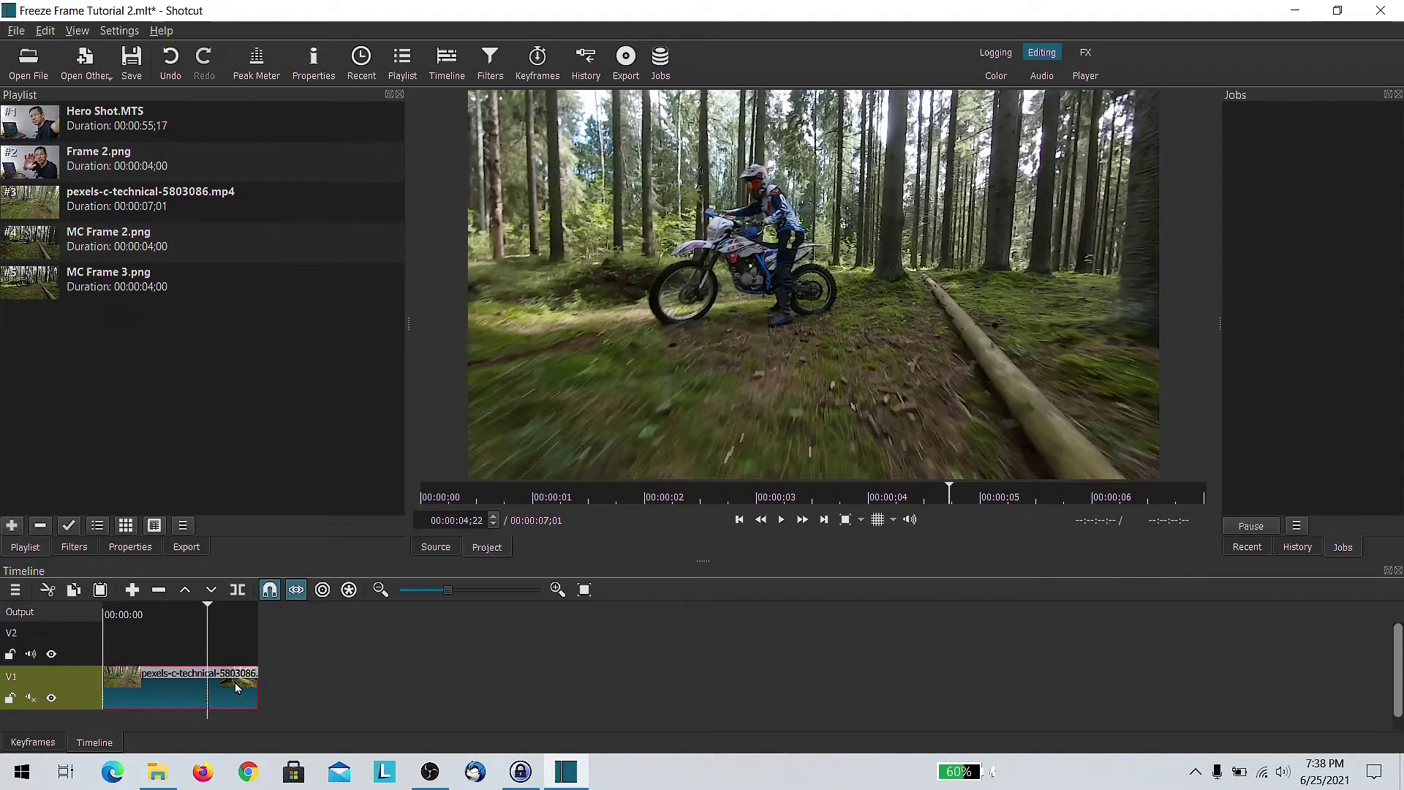
key(s)
drag(245, 691, 401, 701)
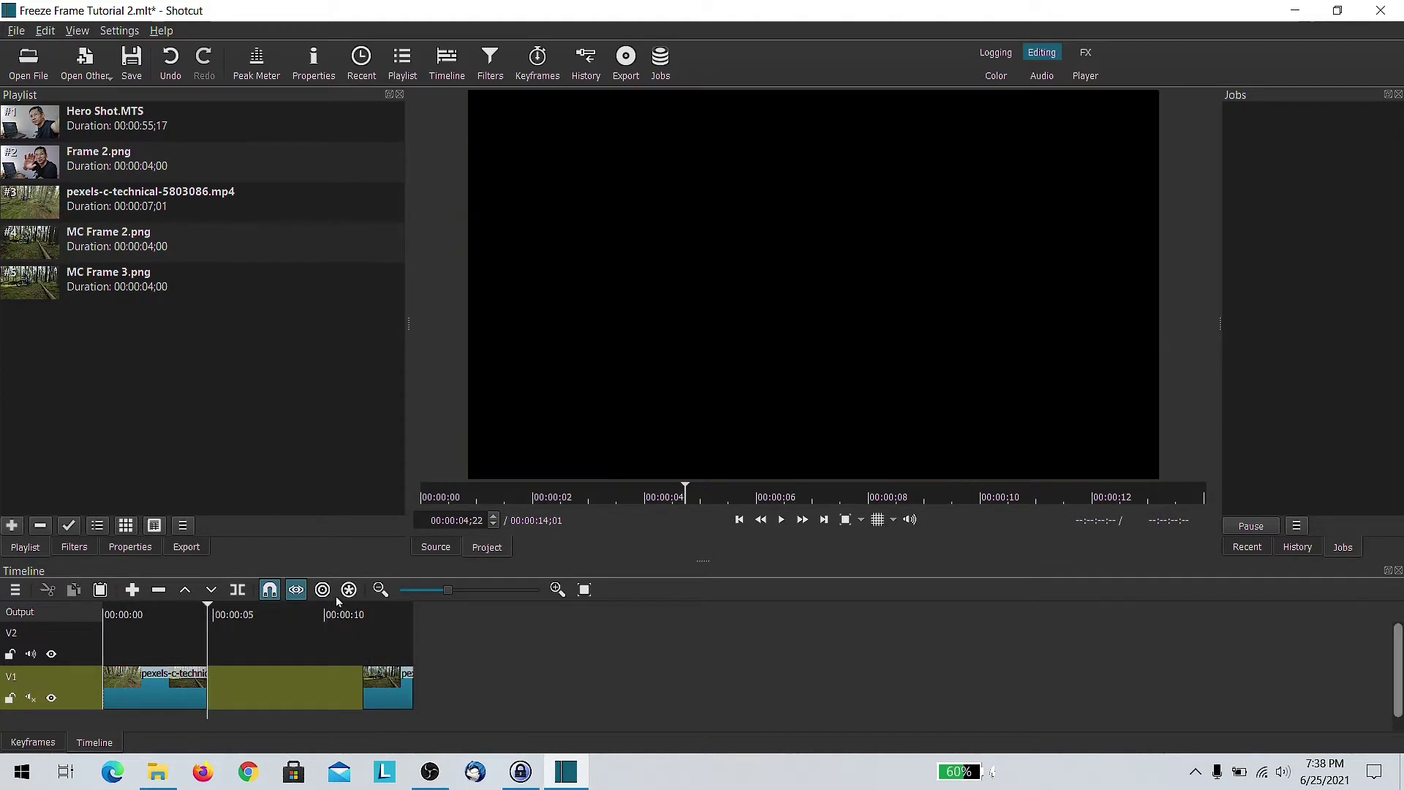
- Drop MC Frame 3 into the gap on V1 and trim it shorter
drag(62, 287, 242, 687)
drag(208, 613, 276, 613)
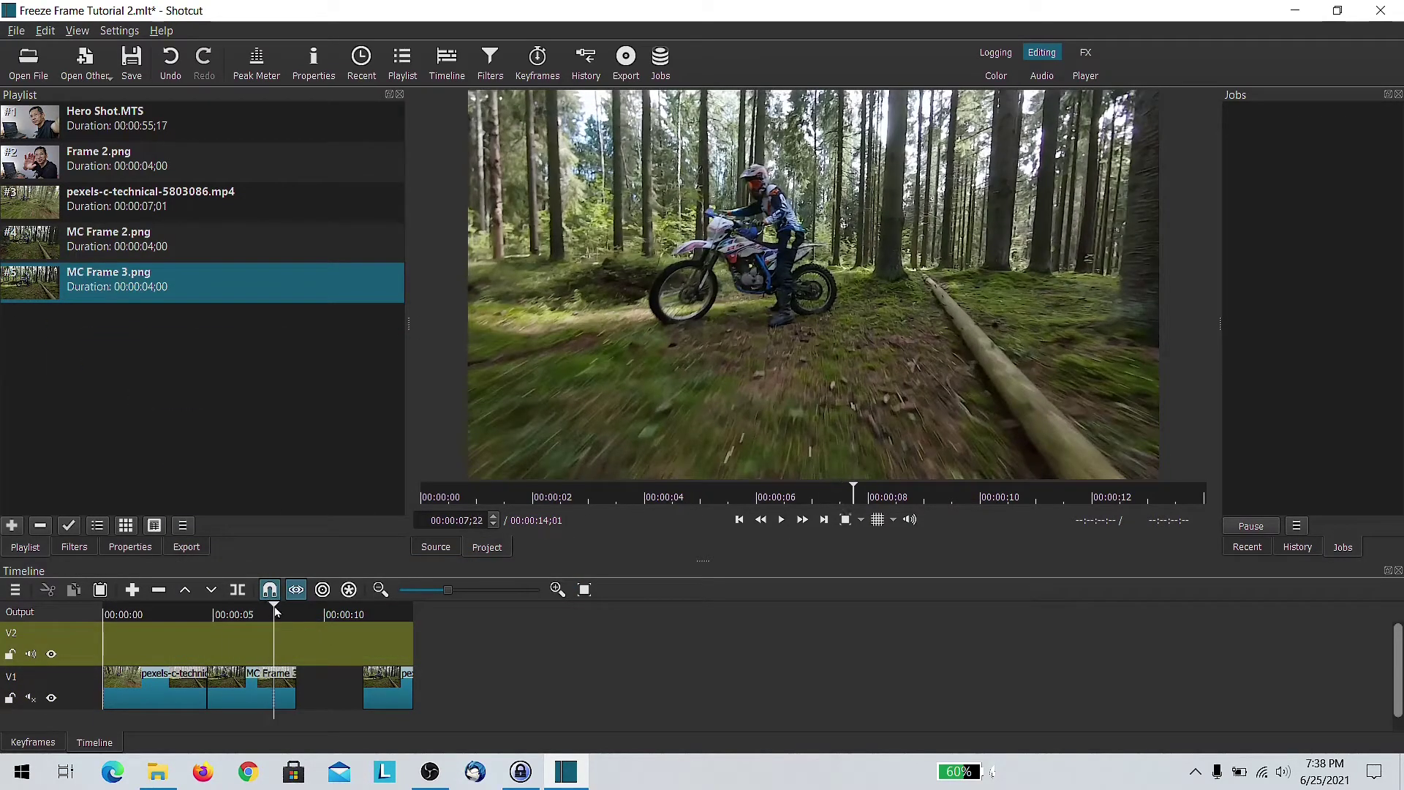
click(277, 682)
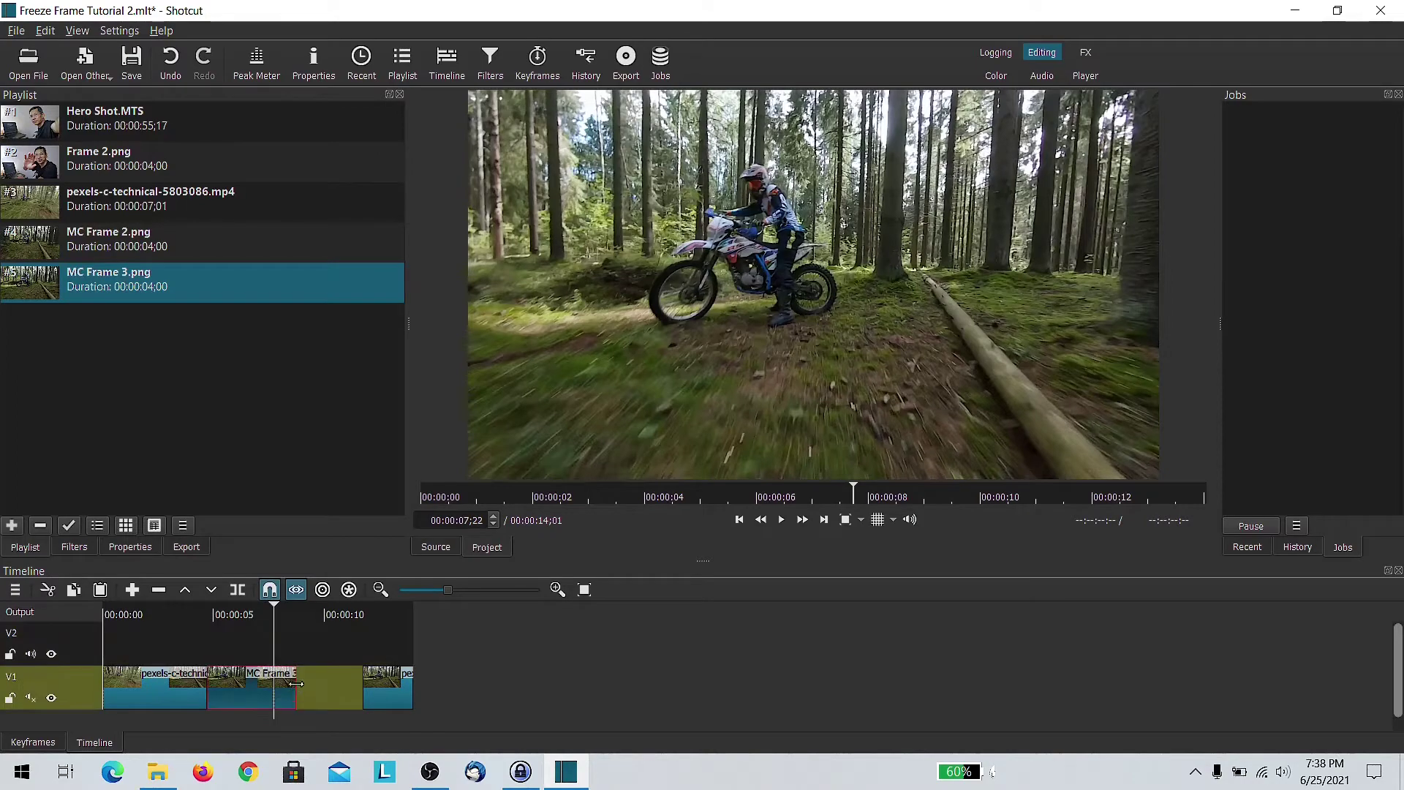
drag(292, 683, 285, 683)
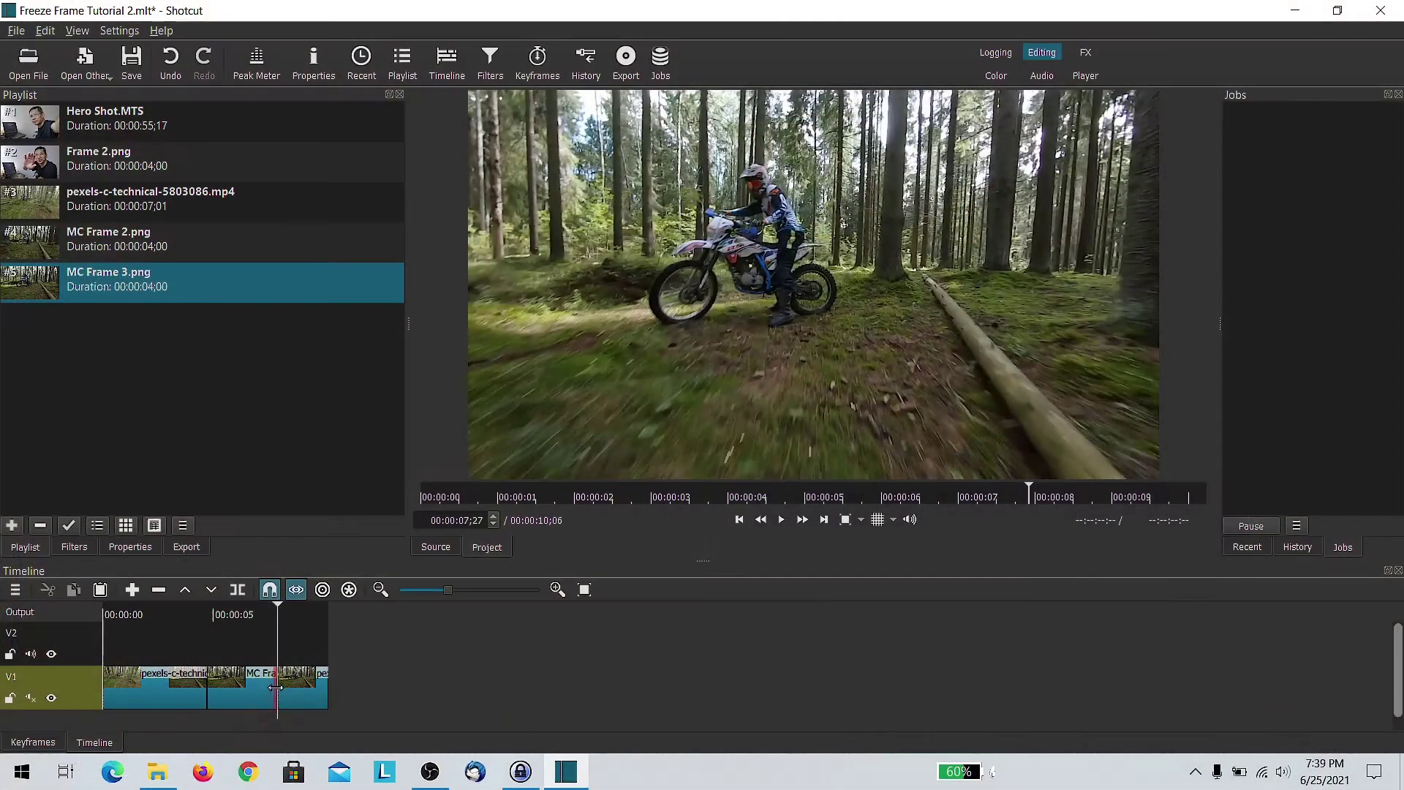
drag(277, 605, 221, 612)
- Add a Size, Position & Rotate filter to the MC Frame 3 clip
click(71, 547)
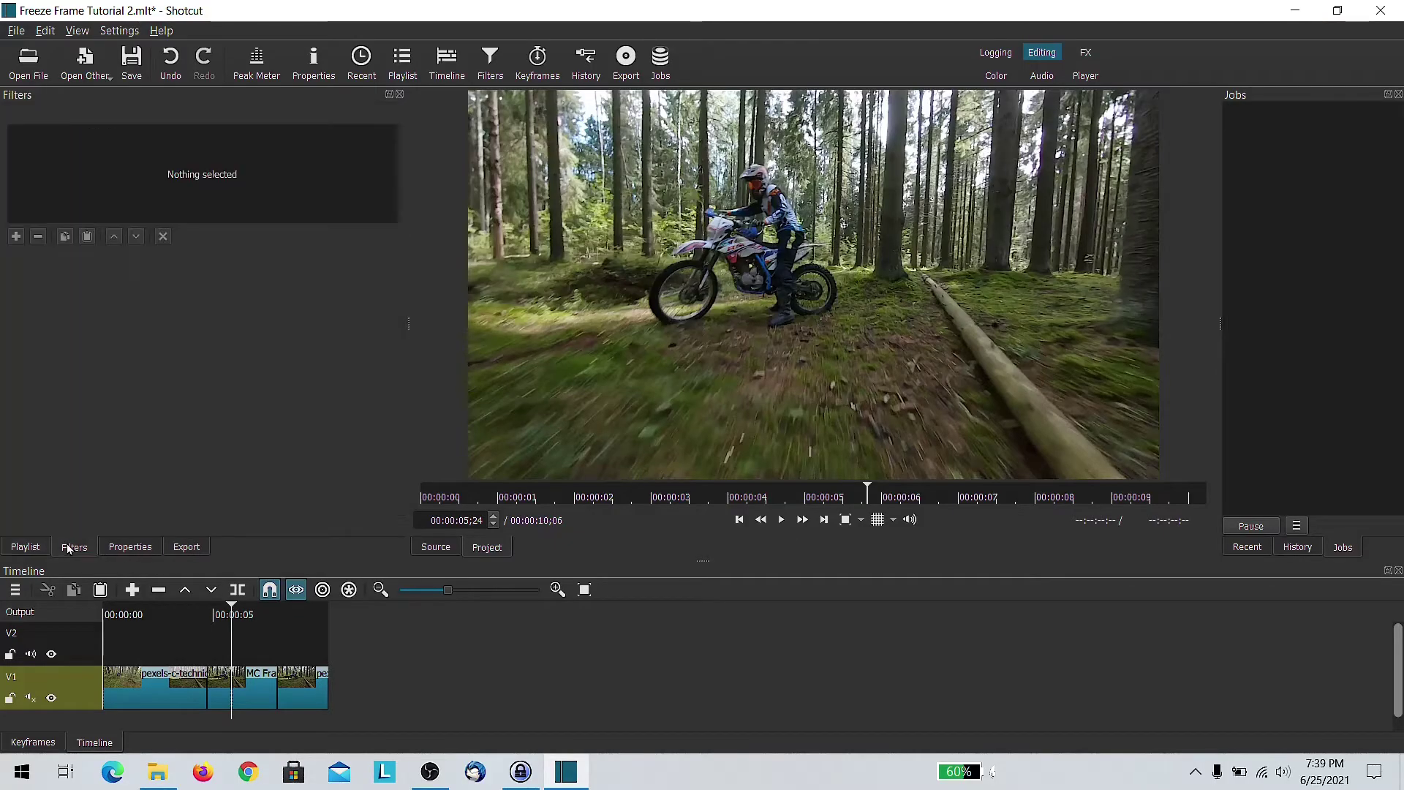
click(251, 695)
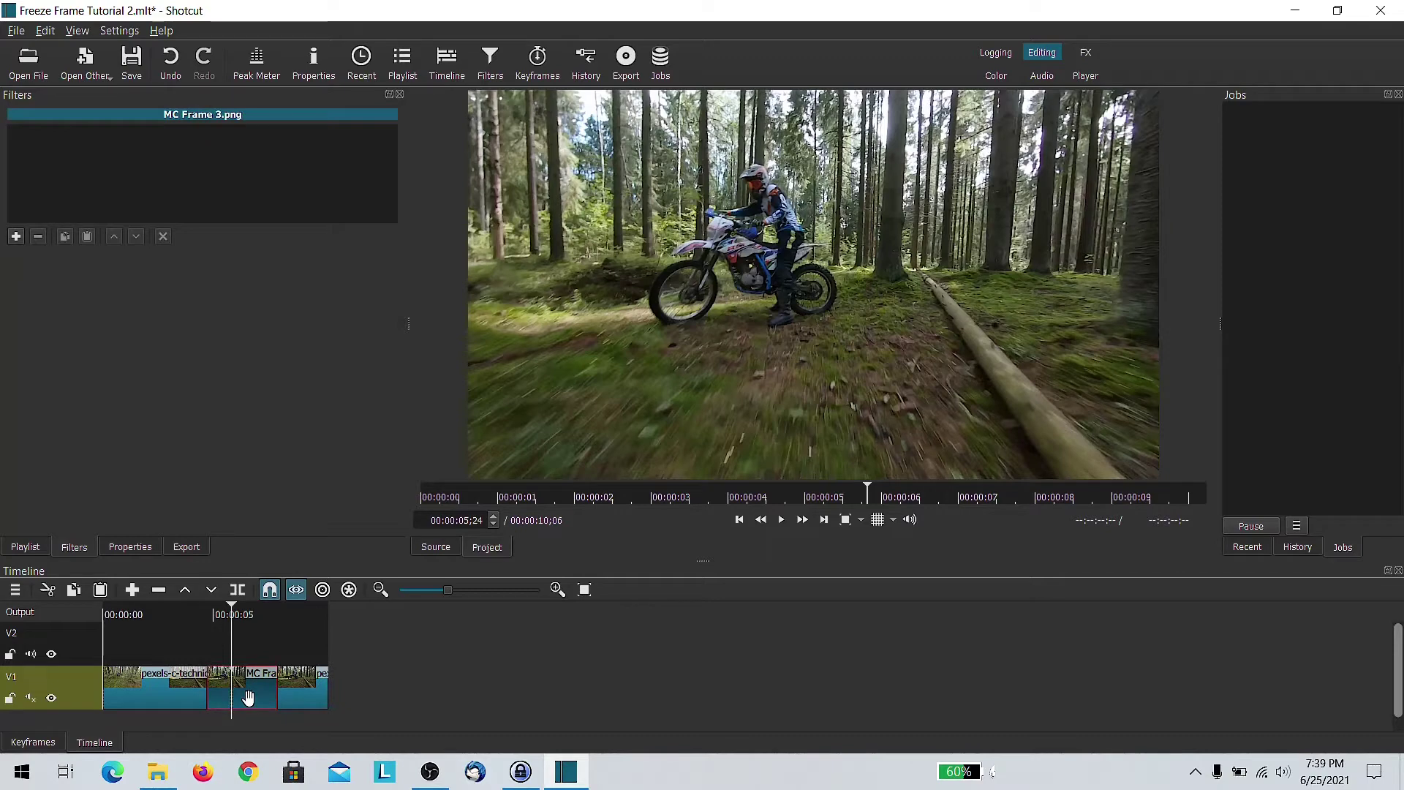
click(15, 237)
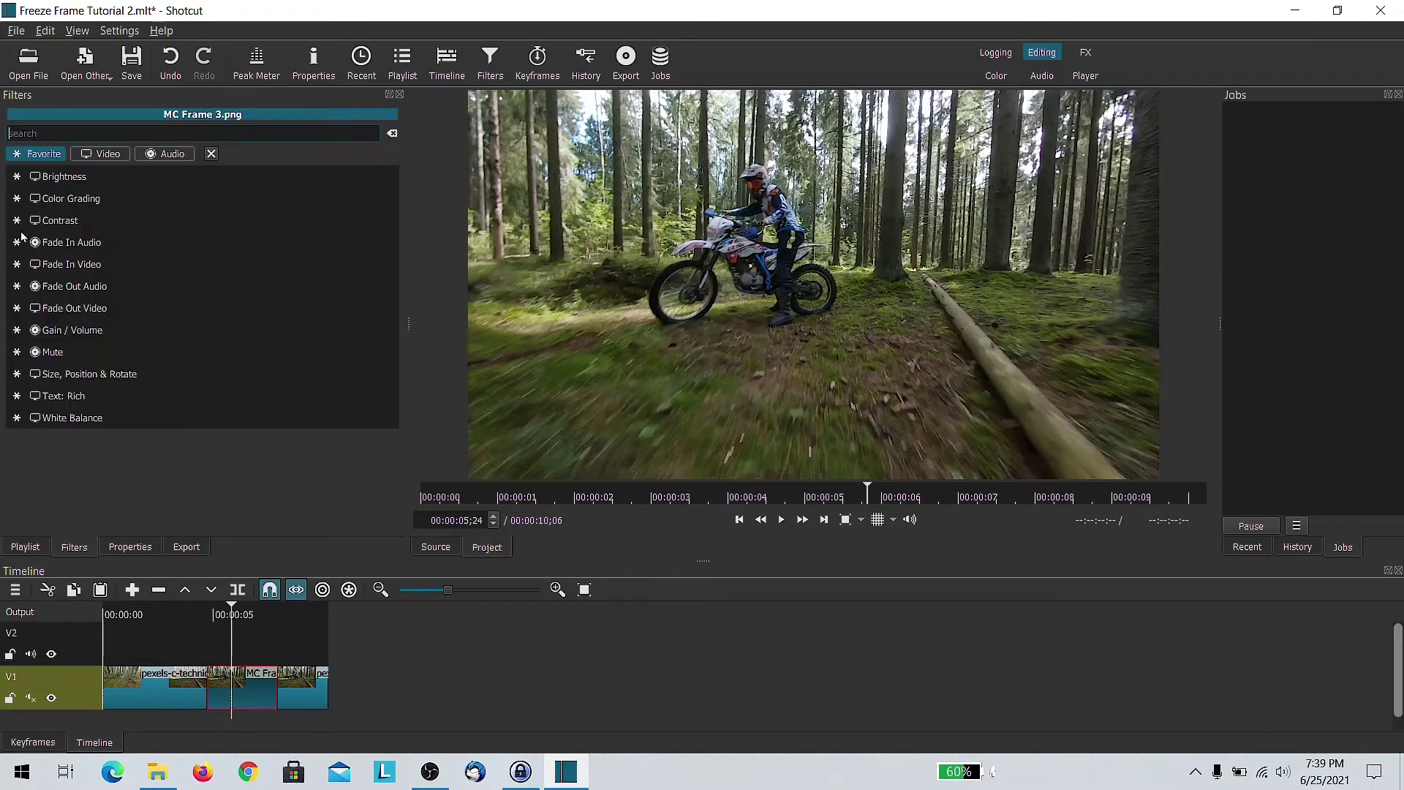
click(127, 376)
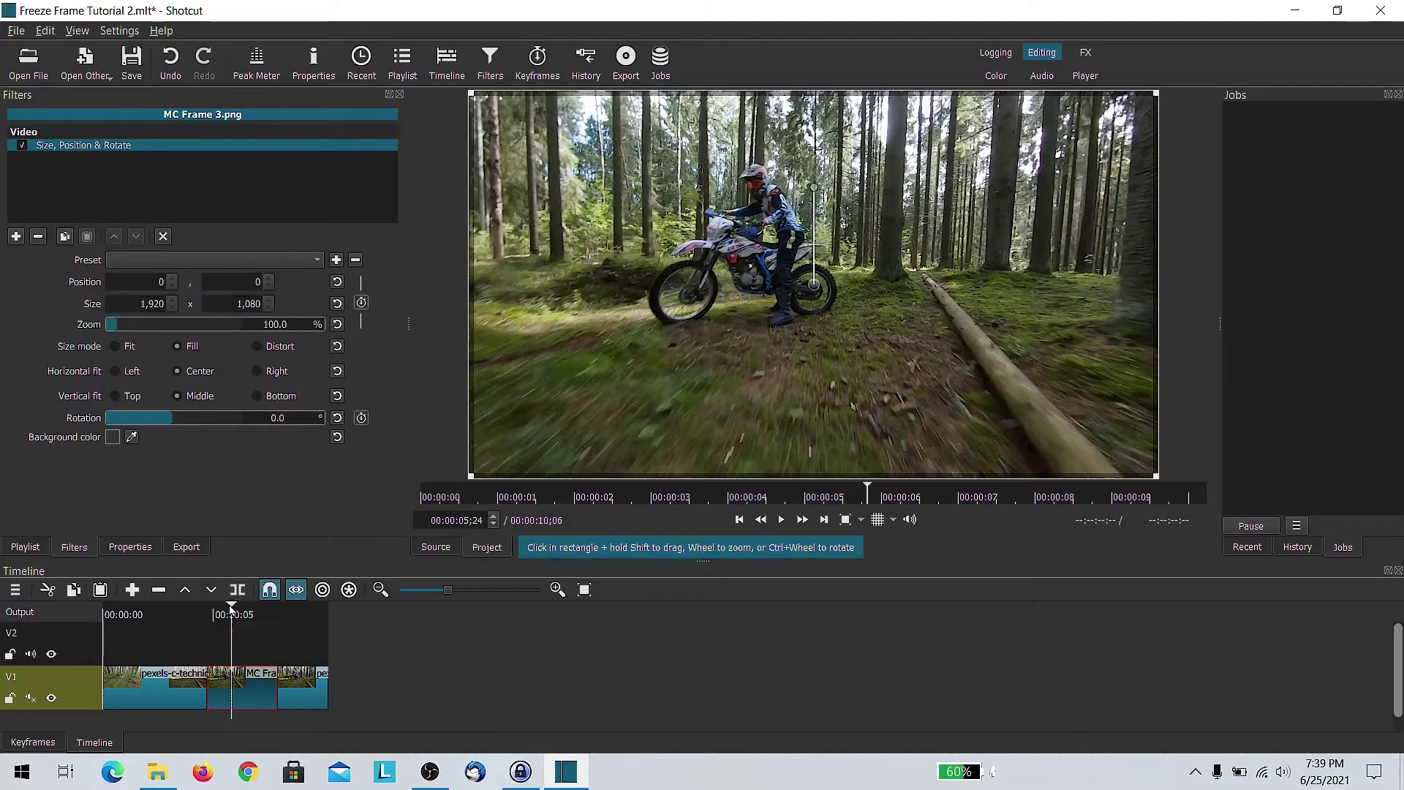
- Keyframe the filter's Zoom to rise from 100% to 105% across the still
drag(226, 611, 213, 616)
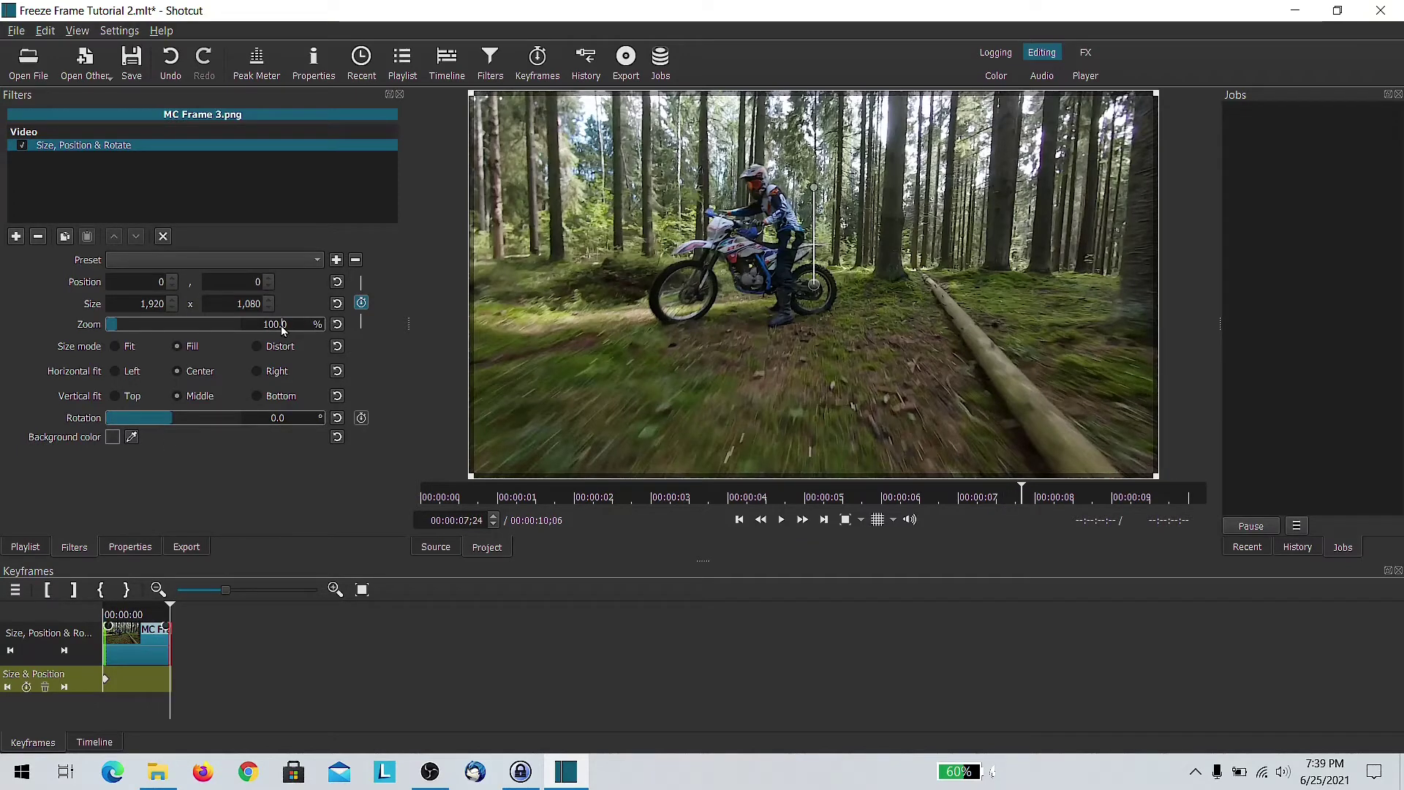
text(105)
click(94, 741)
click(202, 614)
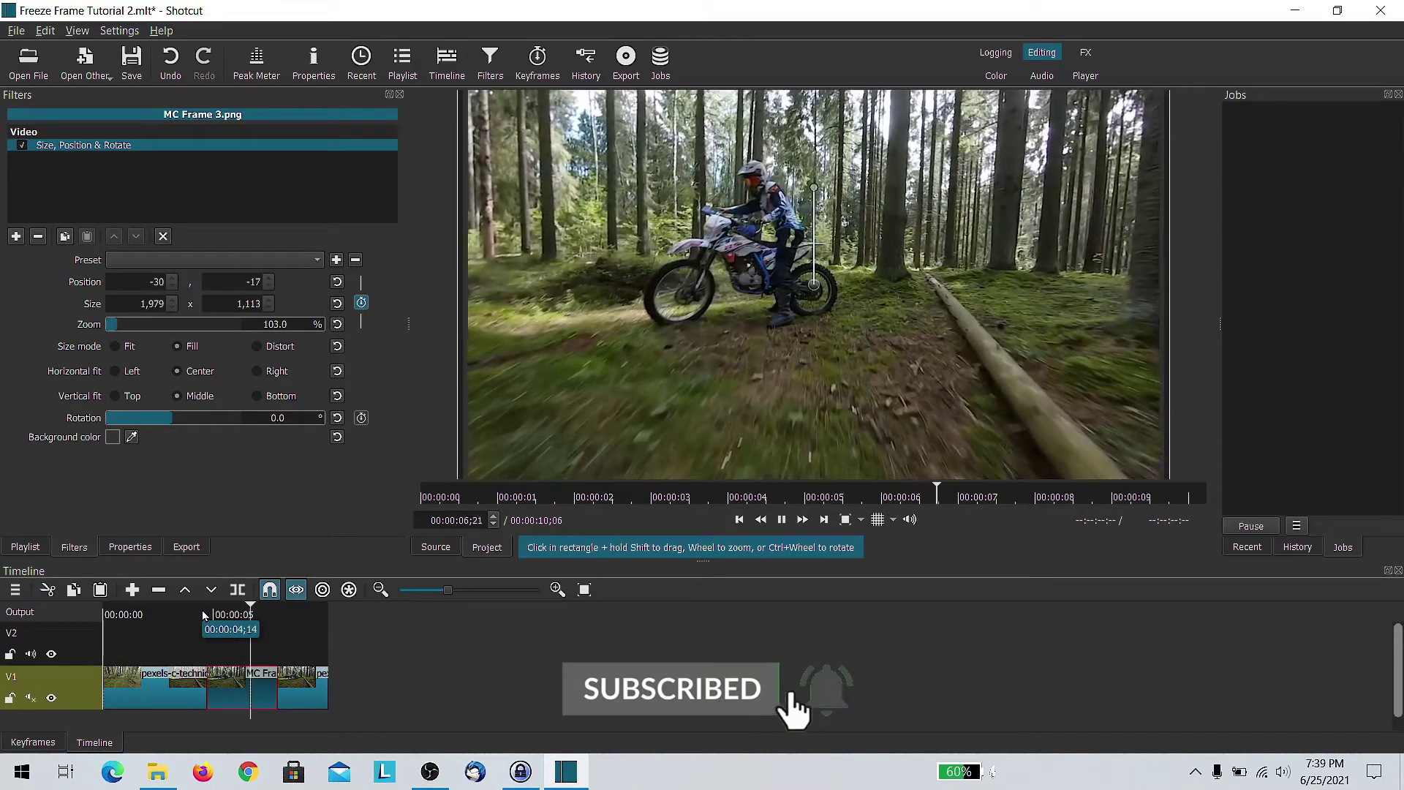
- Pause playback at about 00:00:07;14, partway through the zooming freeze frame
key(space)
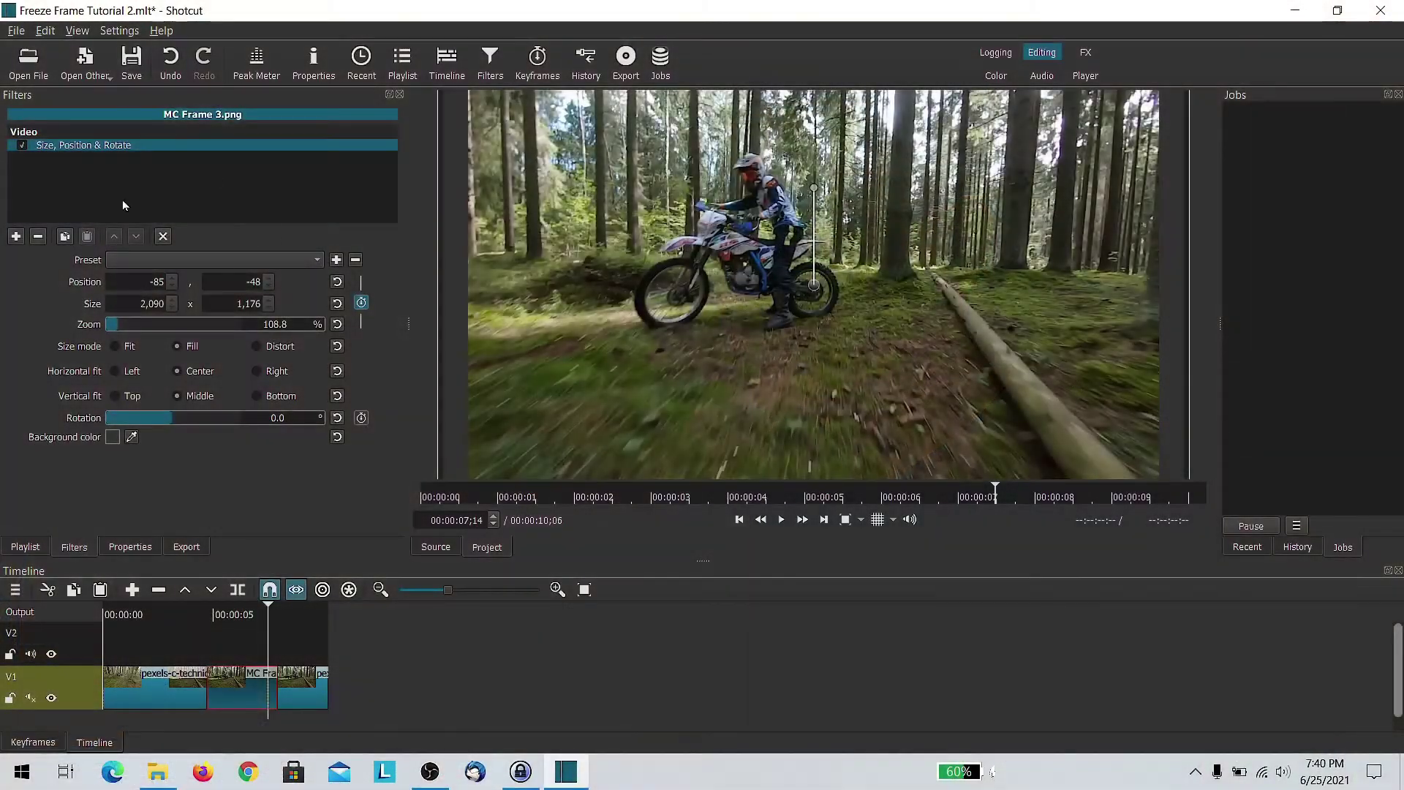
- Place a transparent Color clip on V2 above the freeze frame at about 5 s and list its filters
click(86, 60)
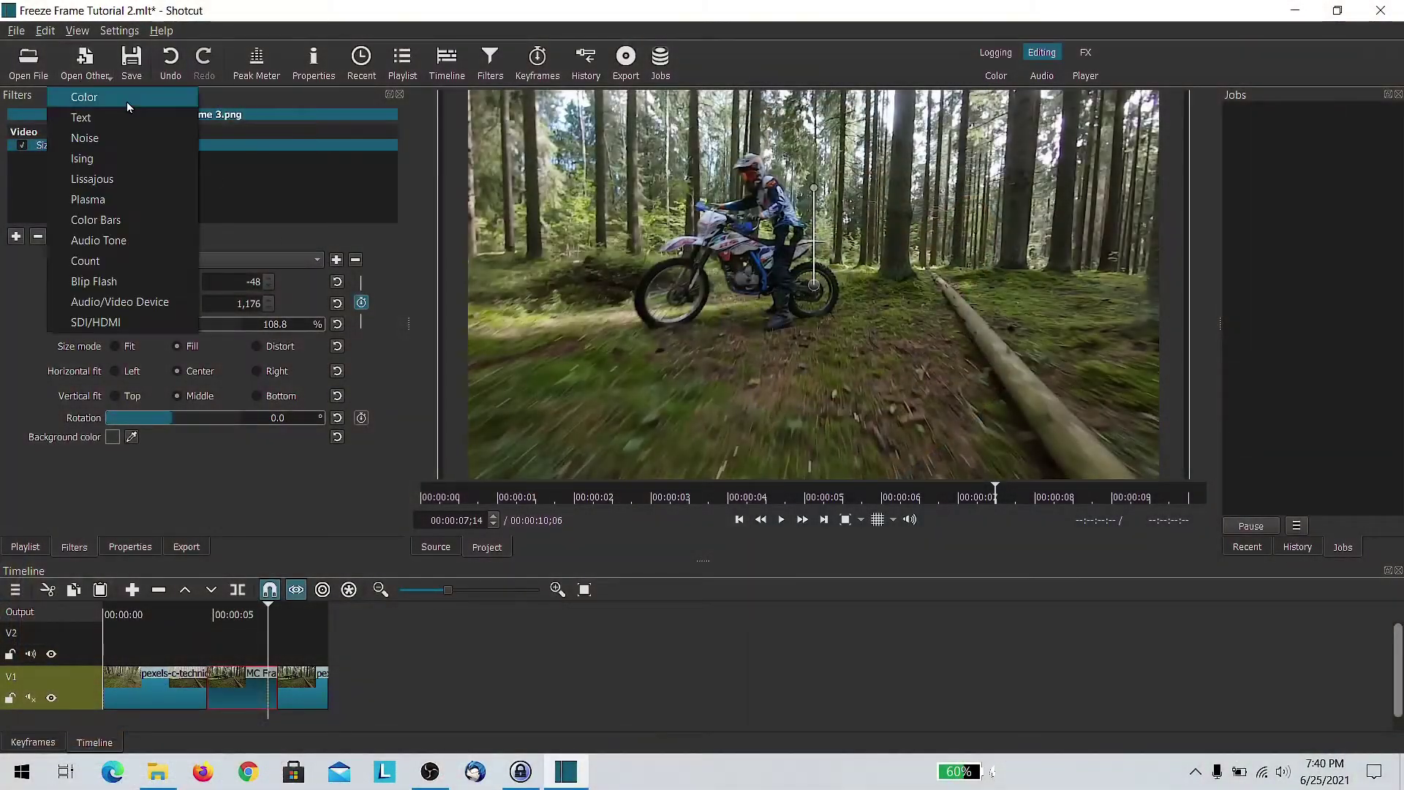
click(117, 96)
click(756, 473)
drag(733, 432, 265, 635)
click(429, 550)
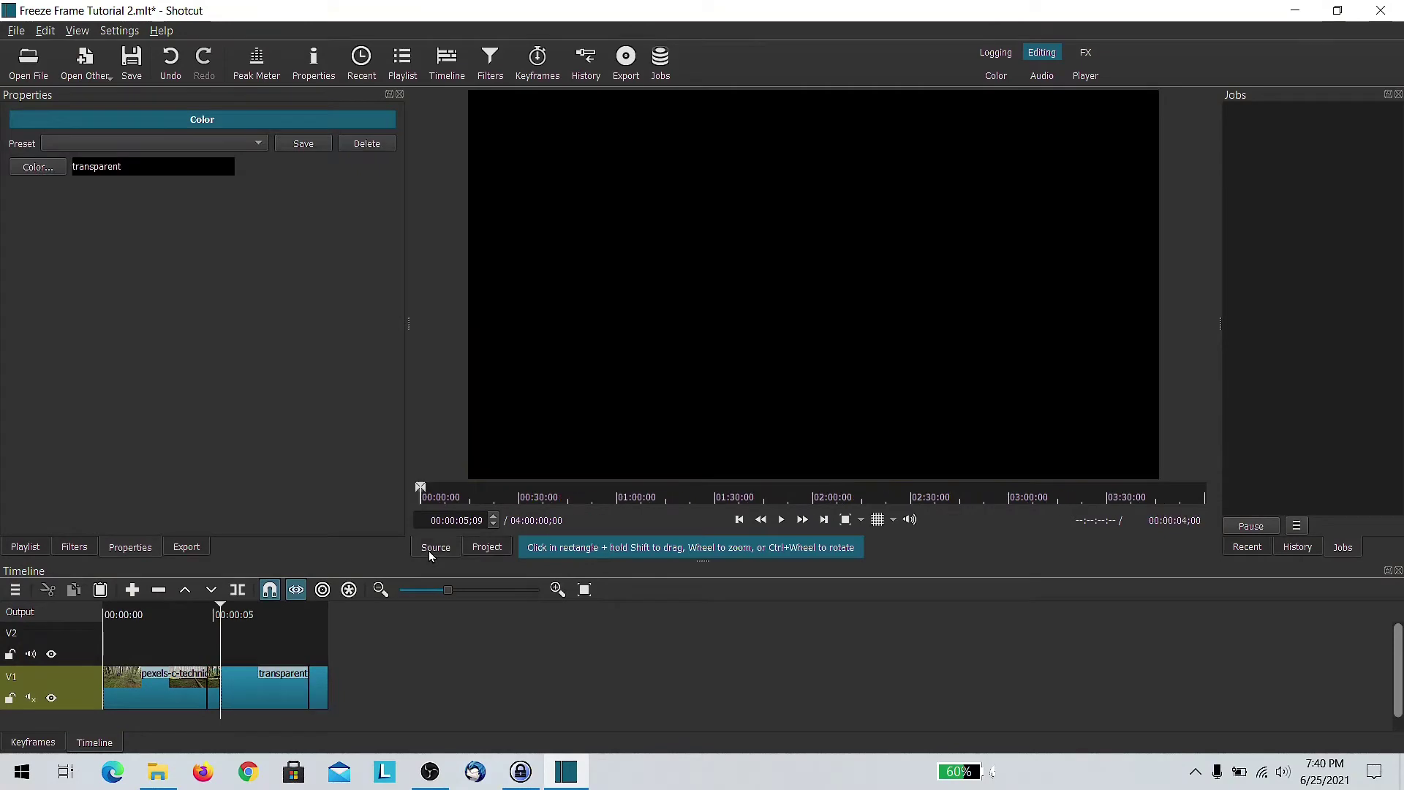
key(ctrl+z)
drag(545, 468, 225, 613)
click(227, 613)
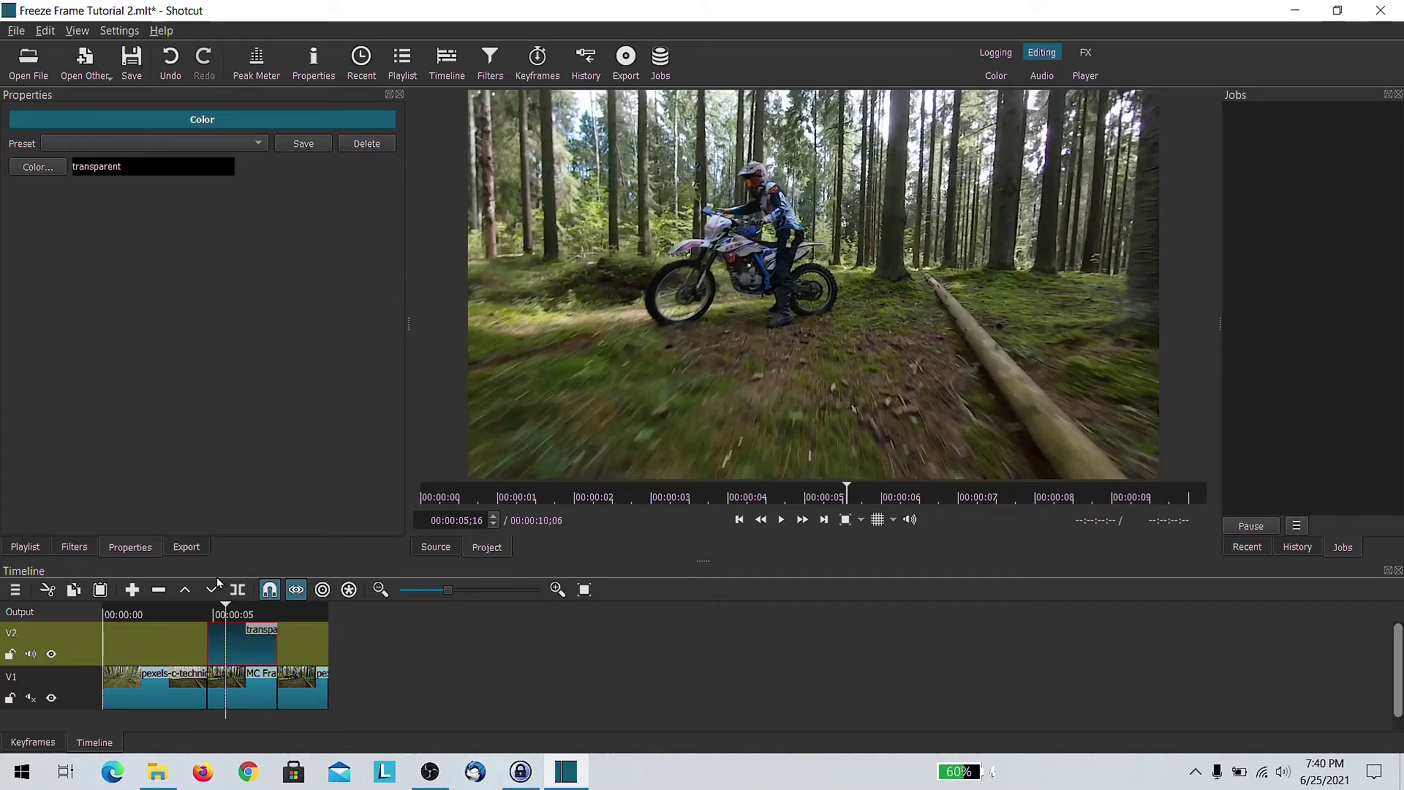
click(76, 548)
click(16, 236)
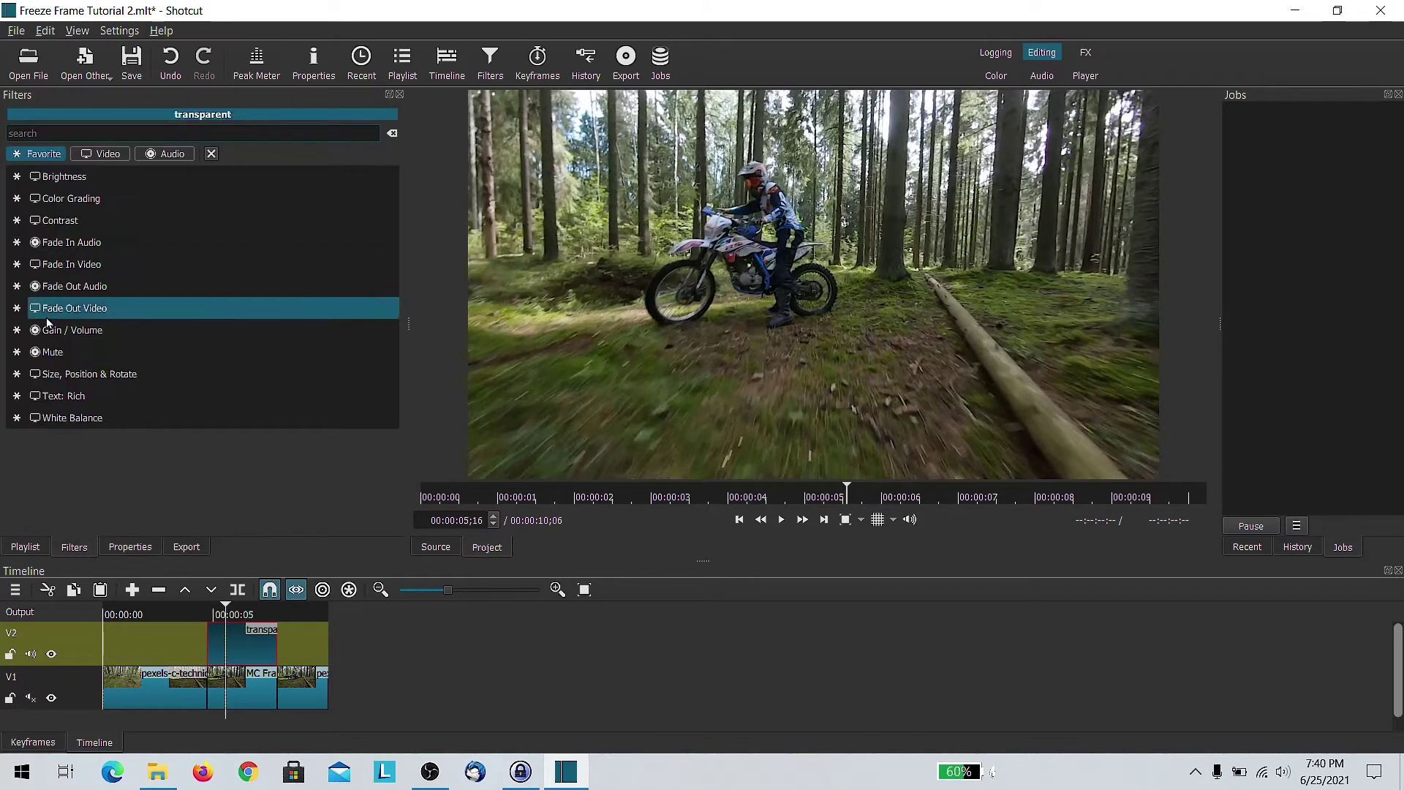
- Add a Text: Rich filter with 'Having Fun On the Trail' in a box moved to the lower frame
click(50, 397)
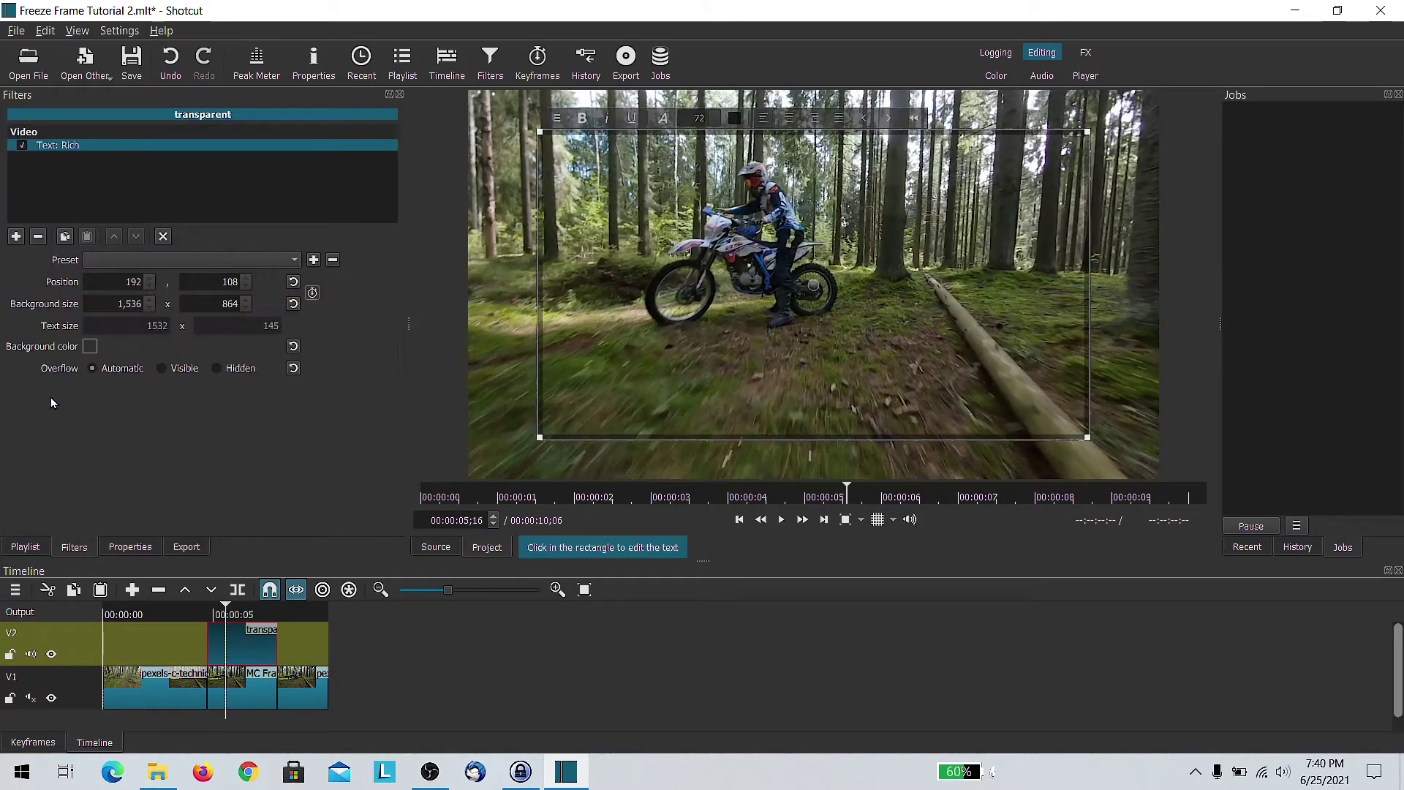
click(620, 273)
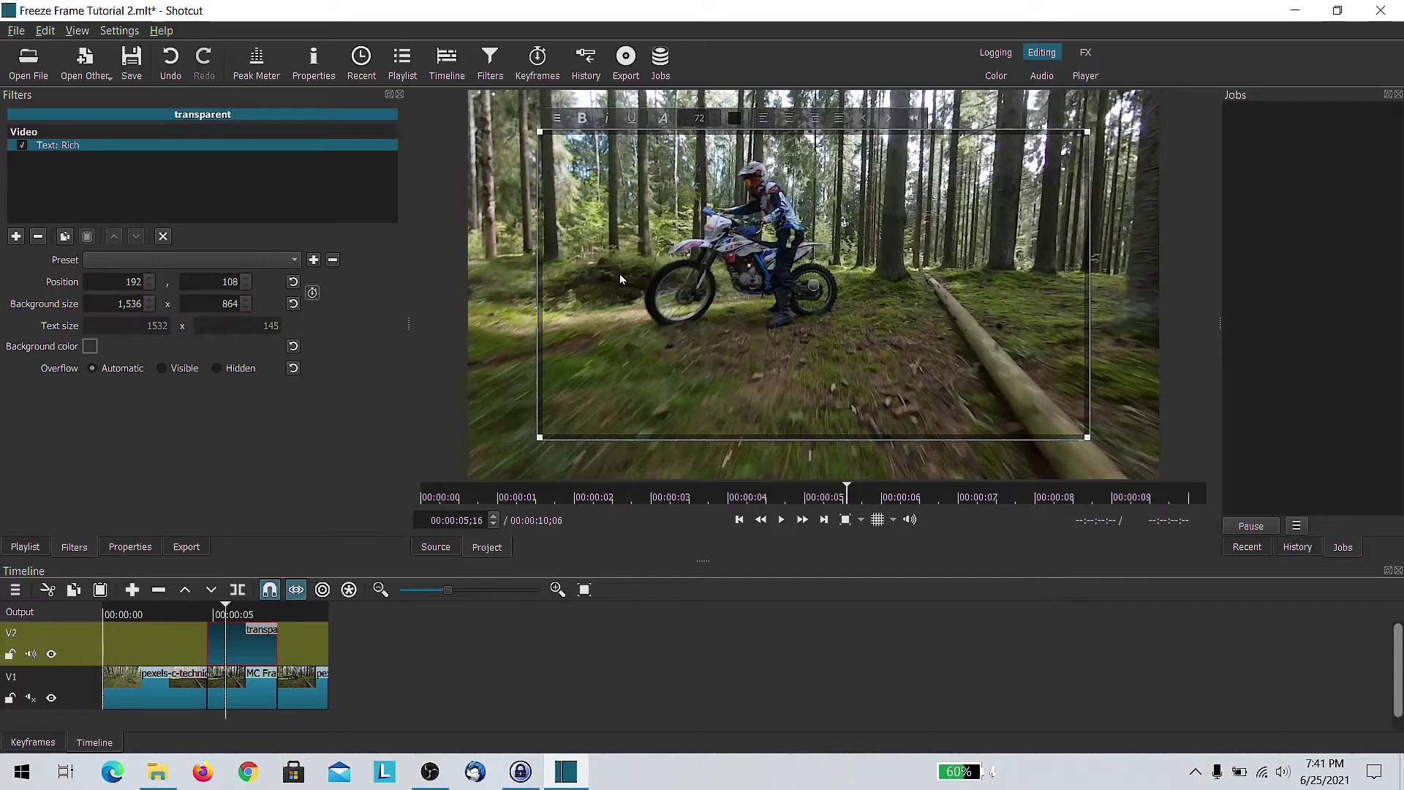
text(Having Fun)
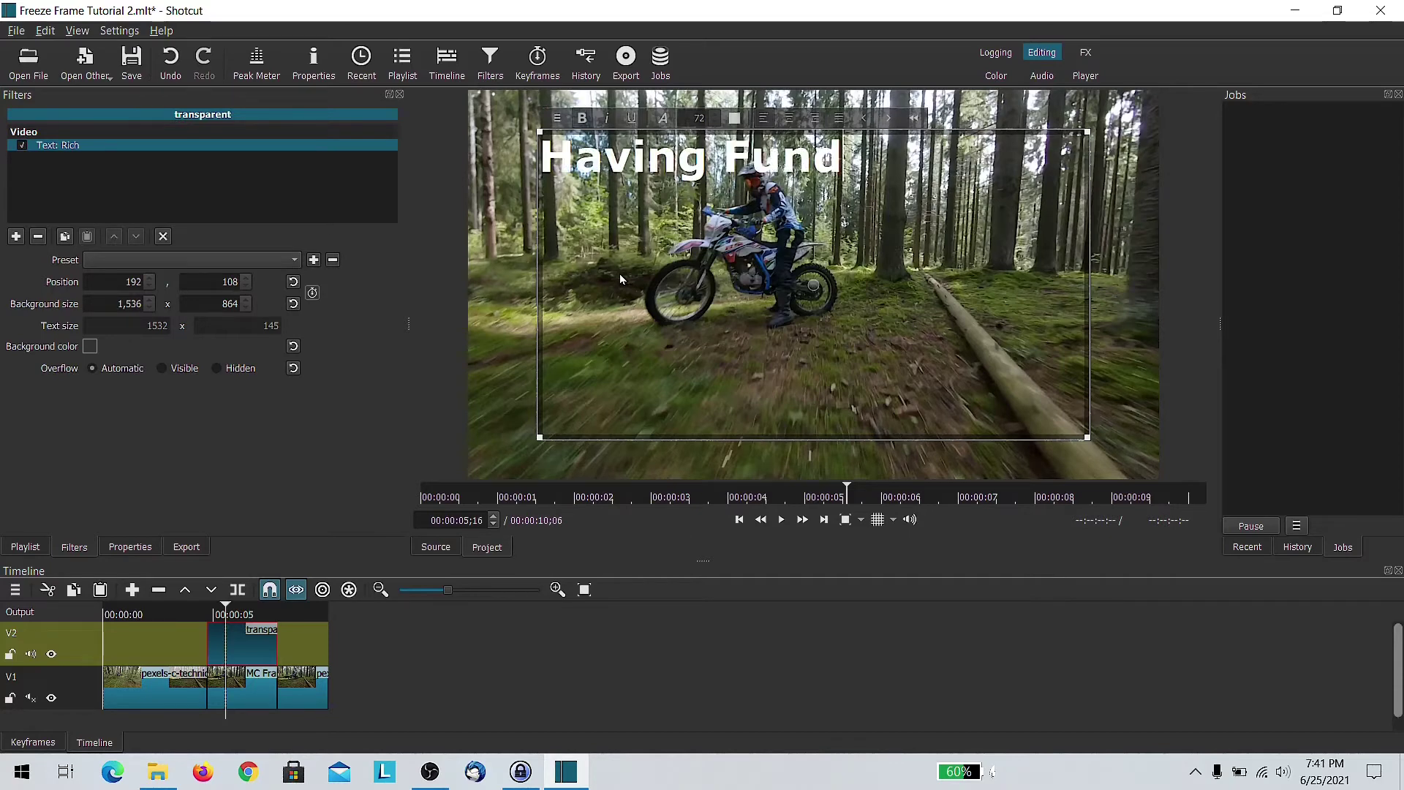
text( On the Trail)
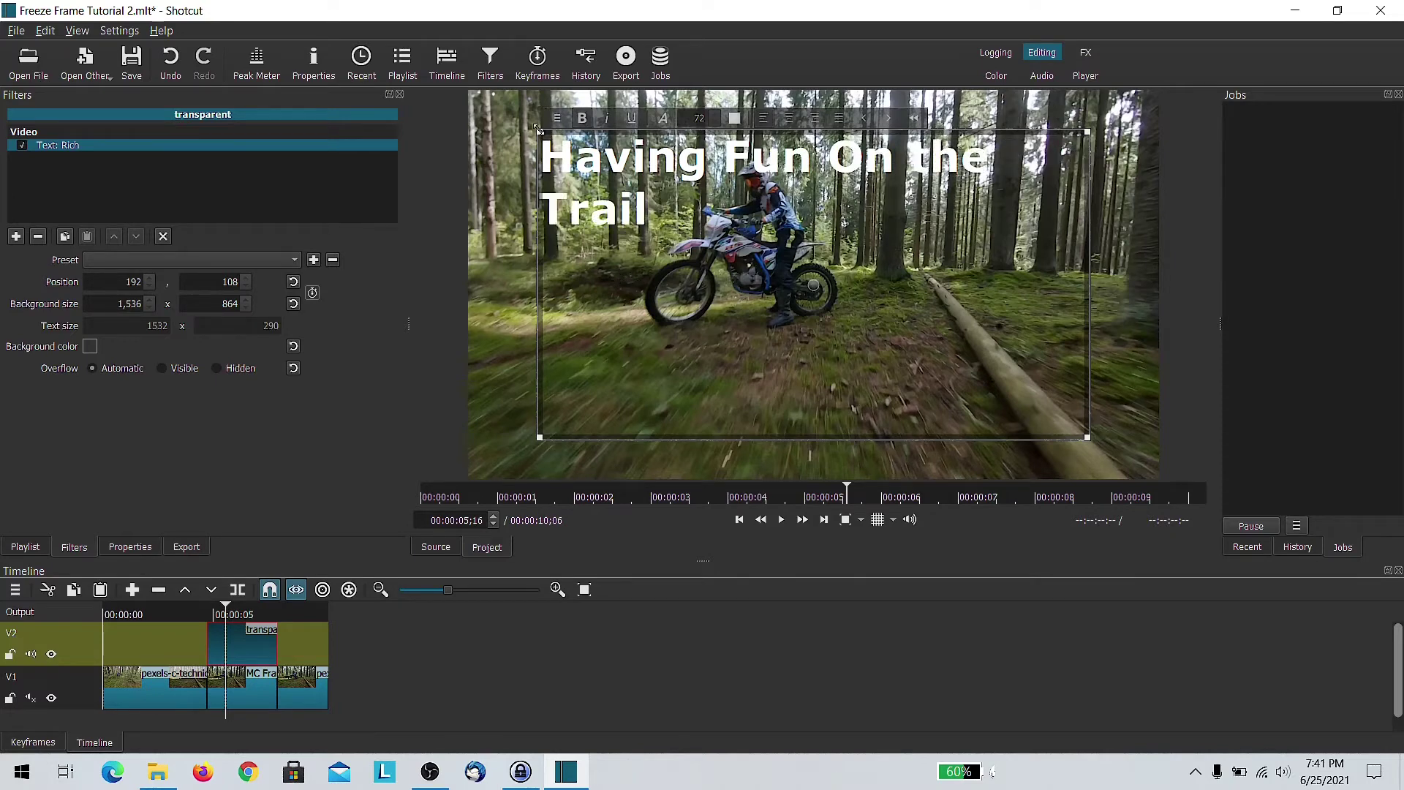
drag(537, 129, 570, 331)
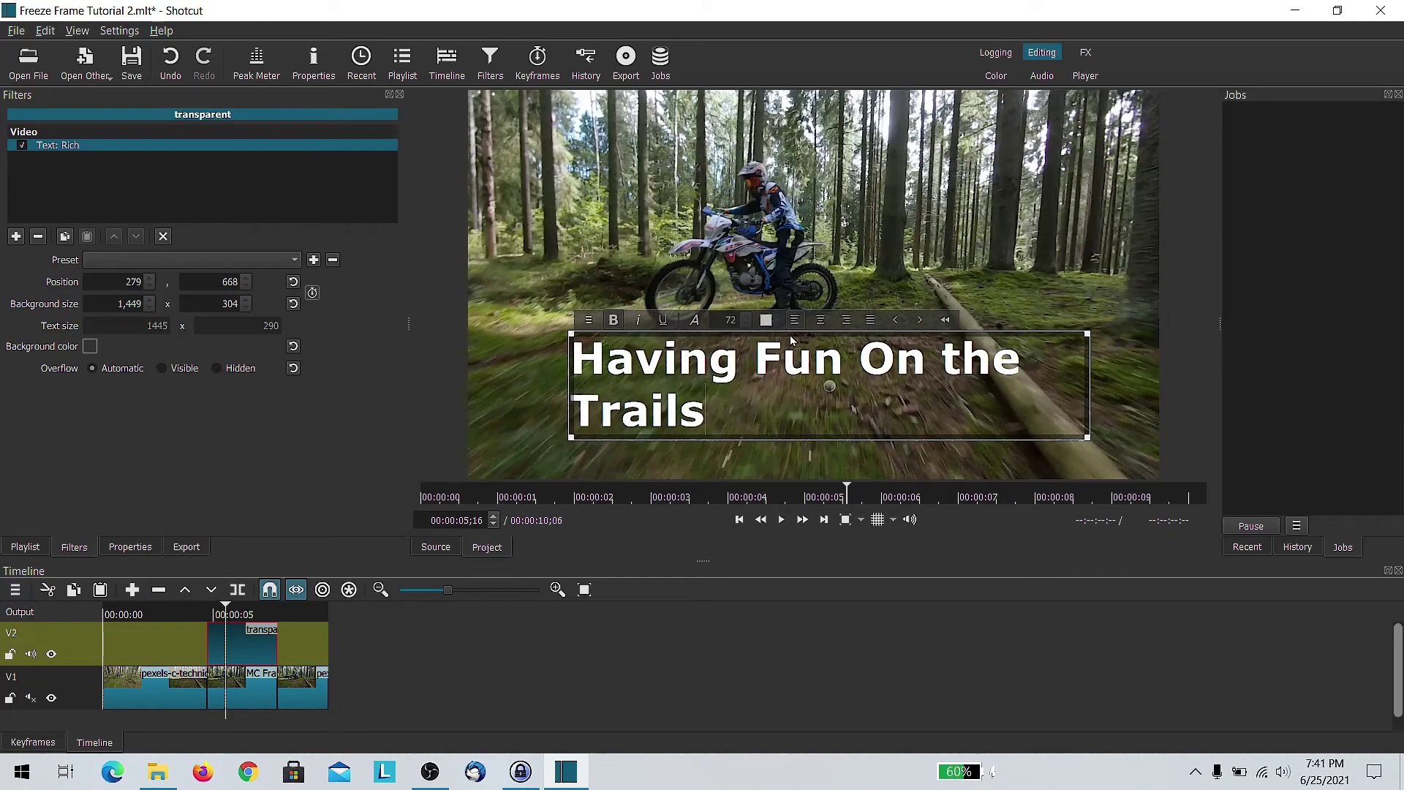
- Right-align the caption, prefix 'Just Having Some', and fit the box to the text
click(848, 322)
drag(775, 378, 740, 402)
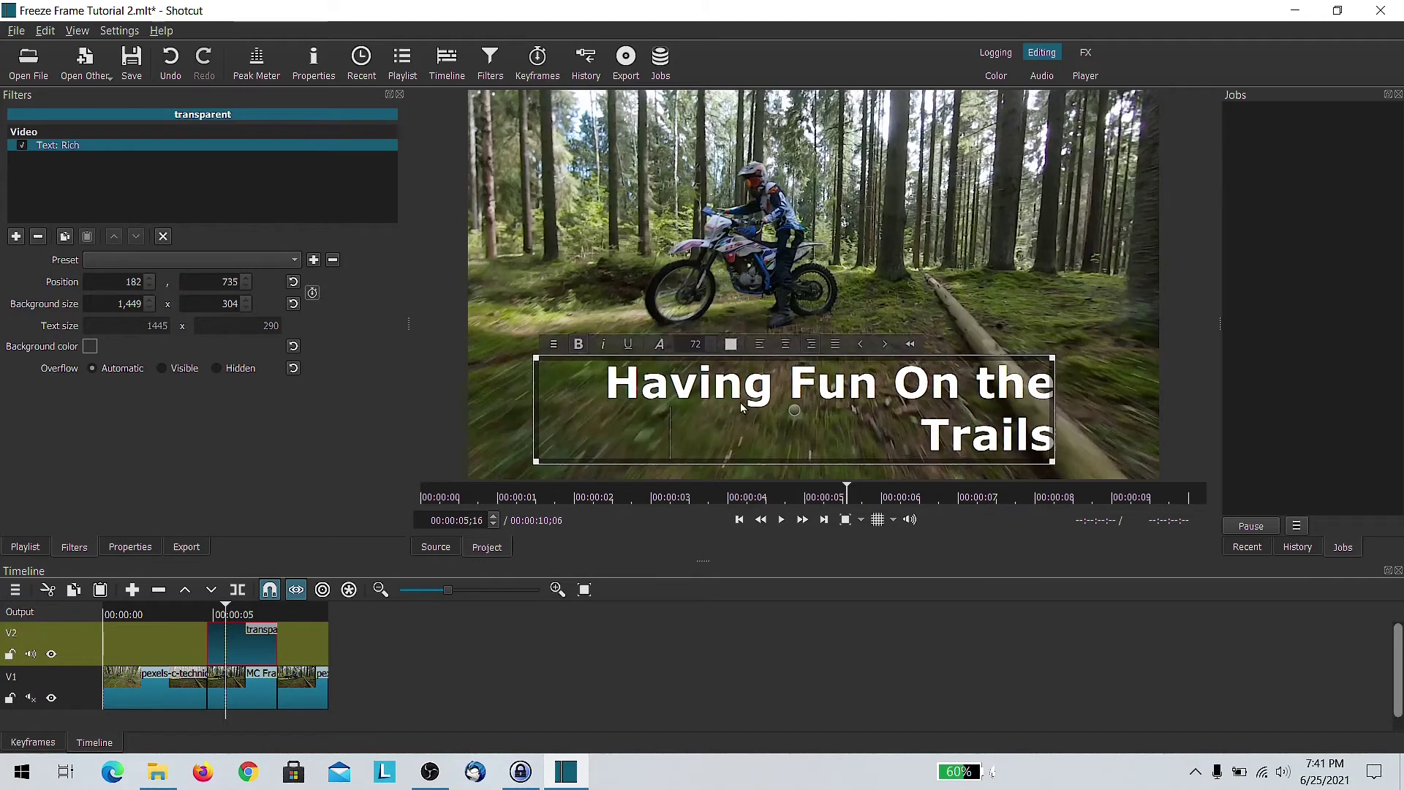
text(Just Having )
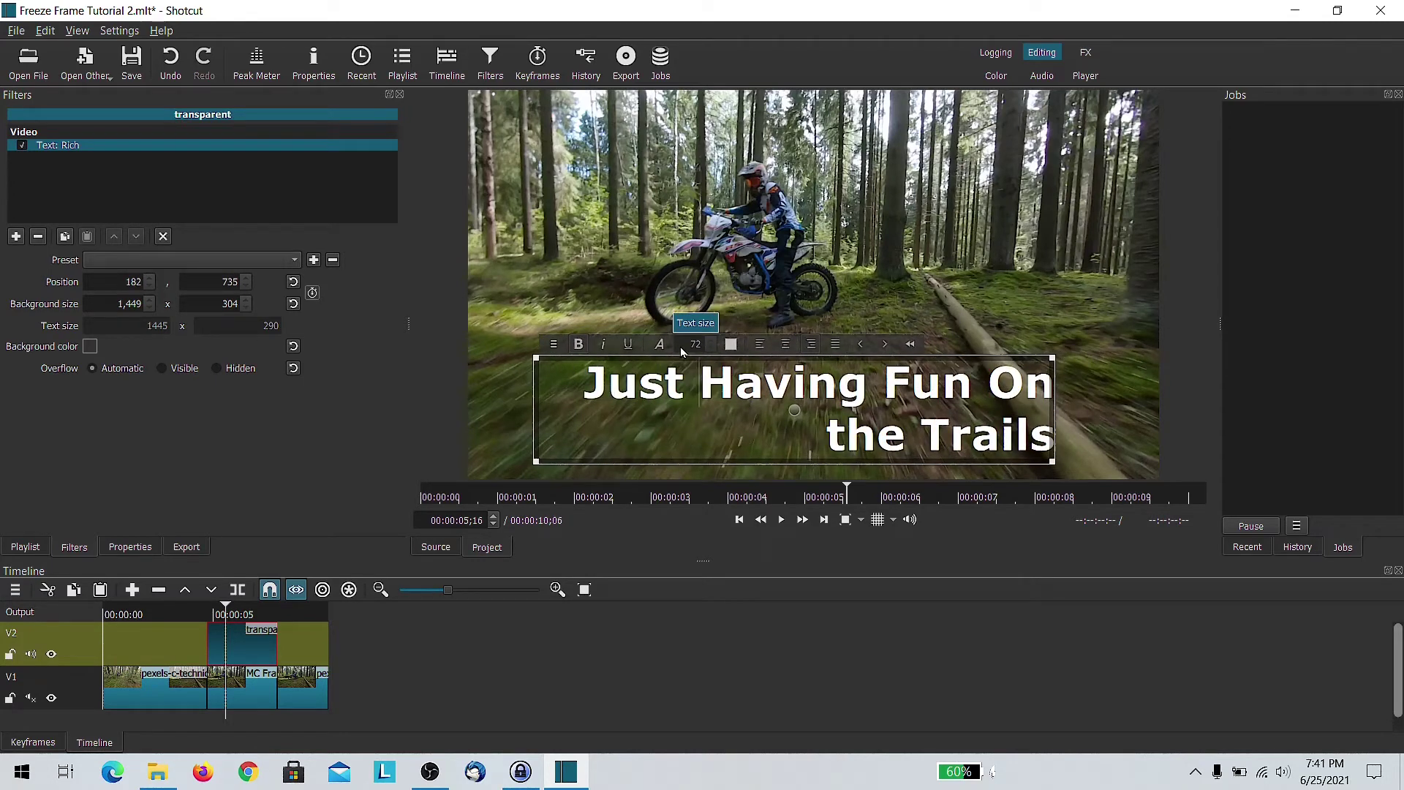
text(Some)
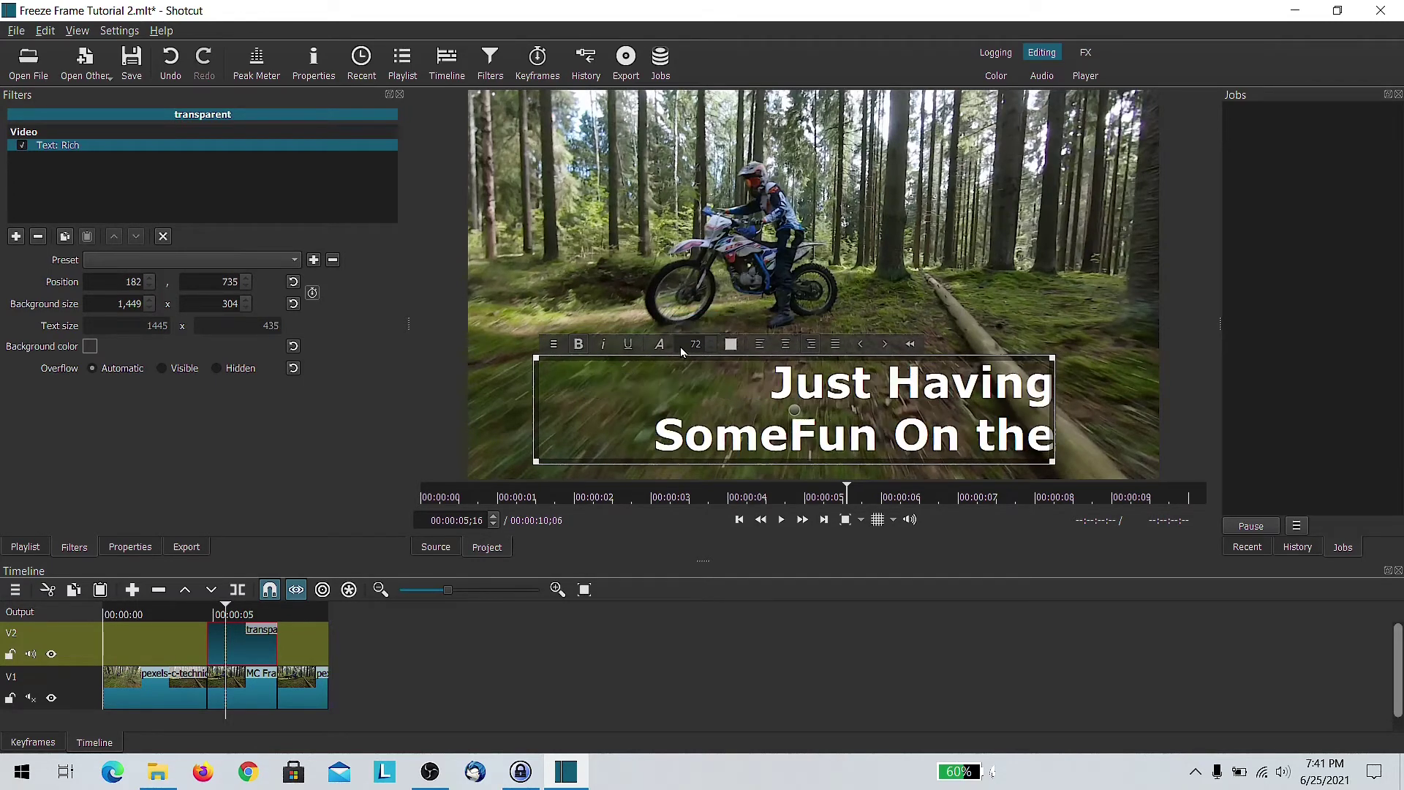
mouse_move(524, 359)
mouse_down()
mouse_move(573, 383)
mouse_move(521, 359)
mouse_up()
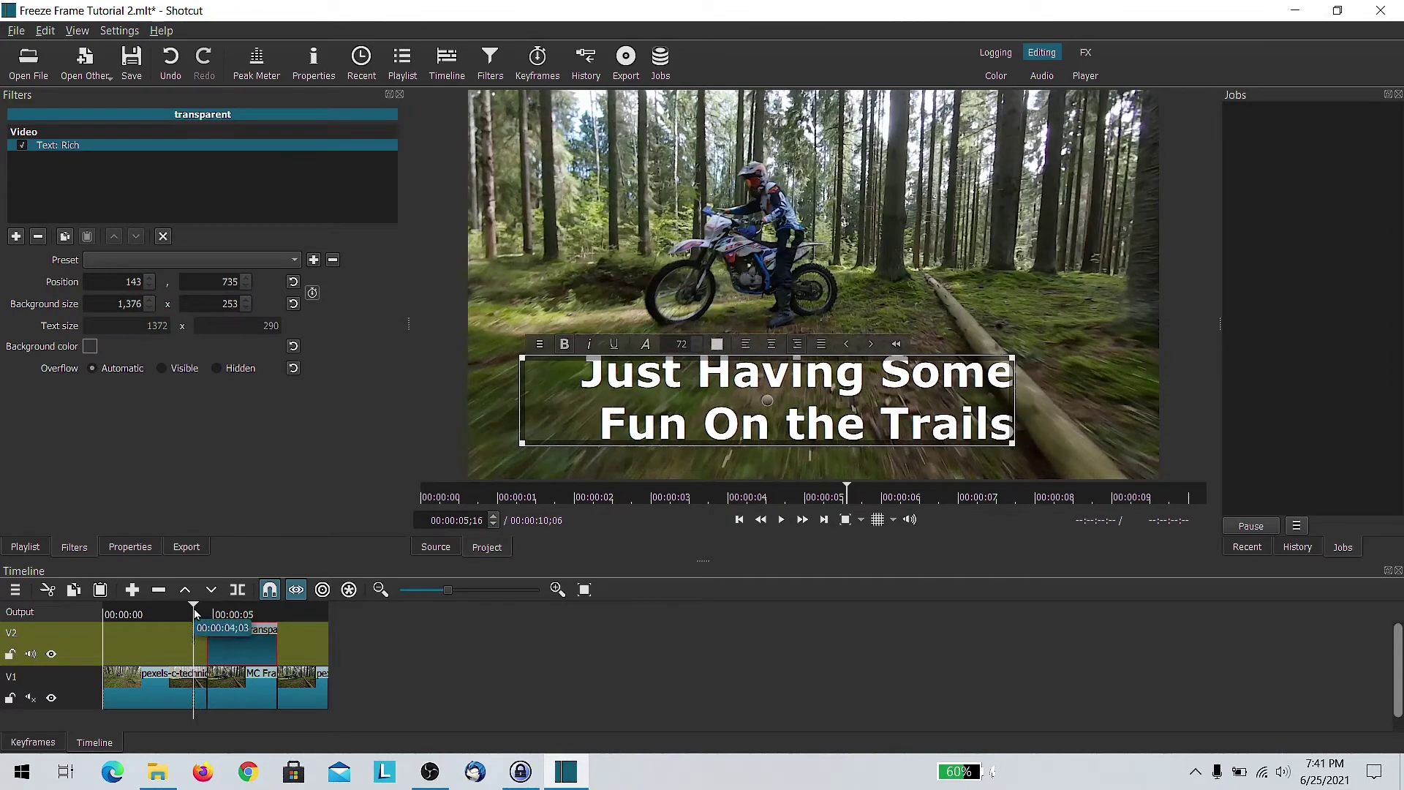
click(216, 686)
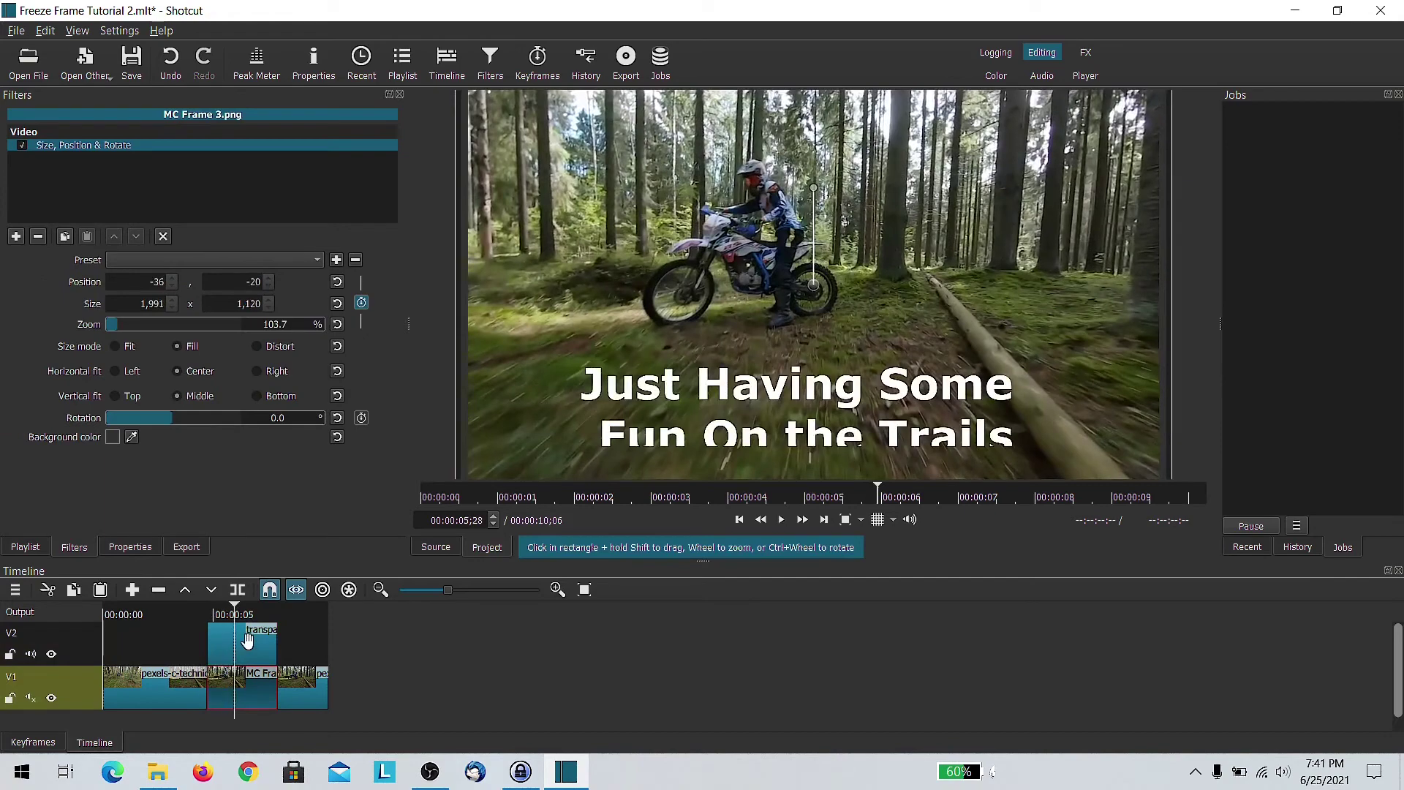
- Stretch the V2 caption box to 1,404 × 298 and play back the zooming captioned freeze frame
click(245, 645)
mouse_move(1022, 448)
mouse_down()
mouse_move(1009, 462)
mouse_move(1023, 460)
mouse_up()
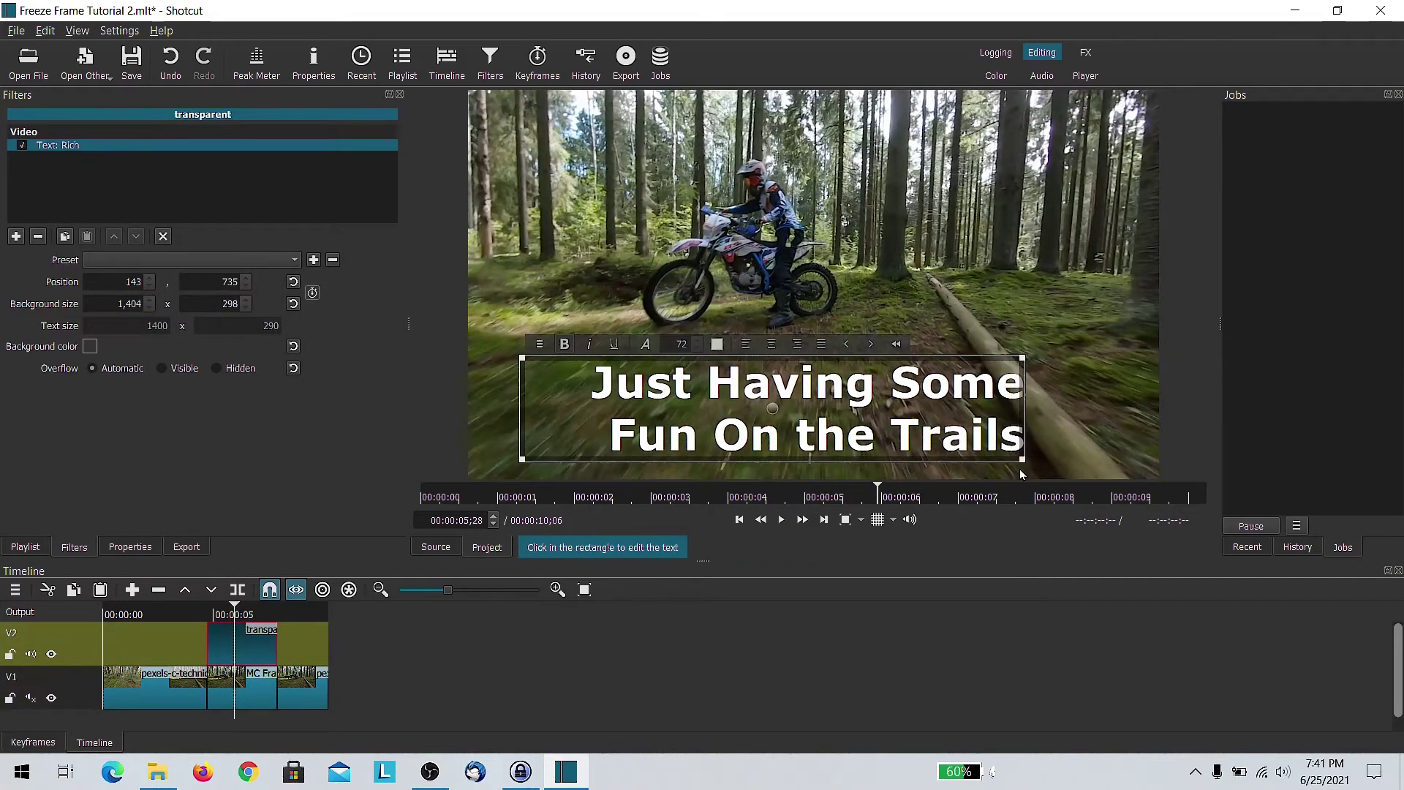
click(246, 680)
key(space)
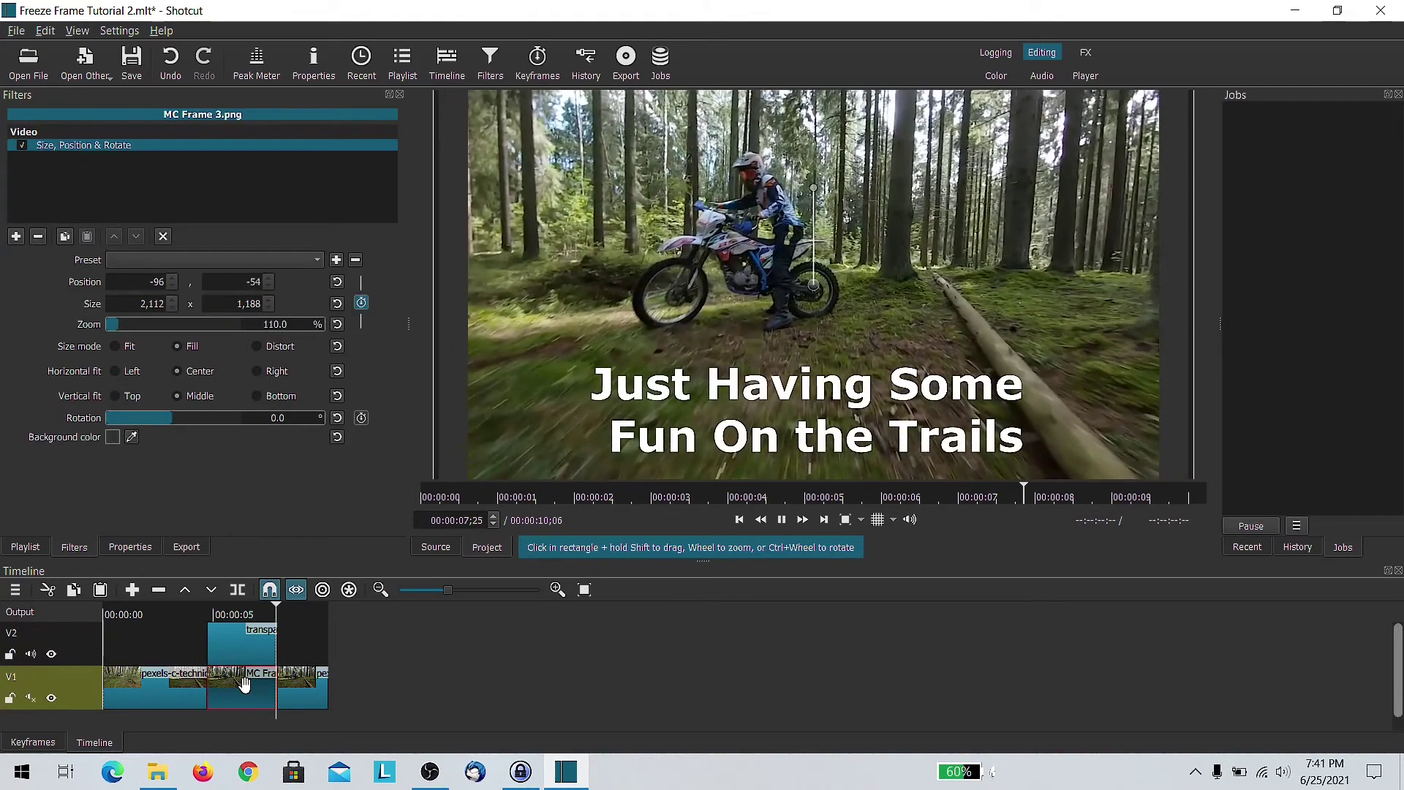
click(294, 617)
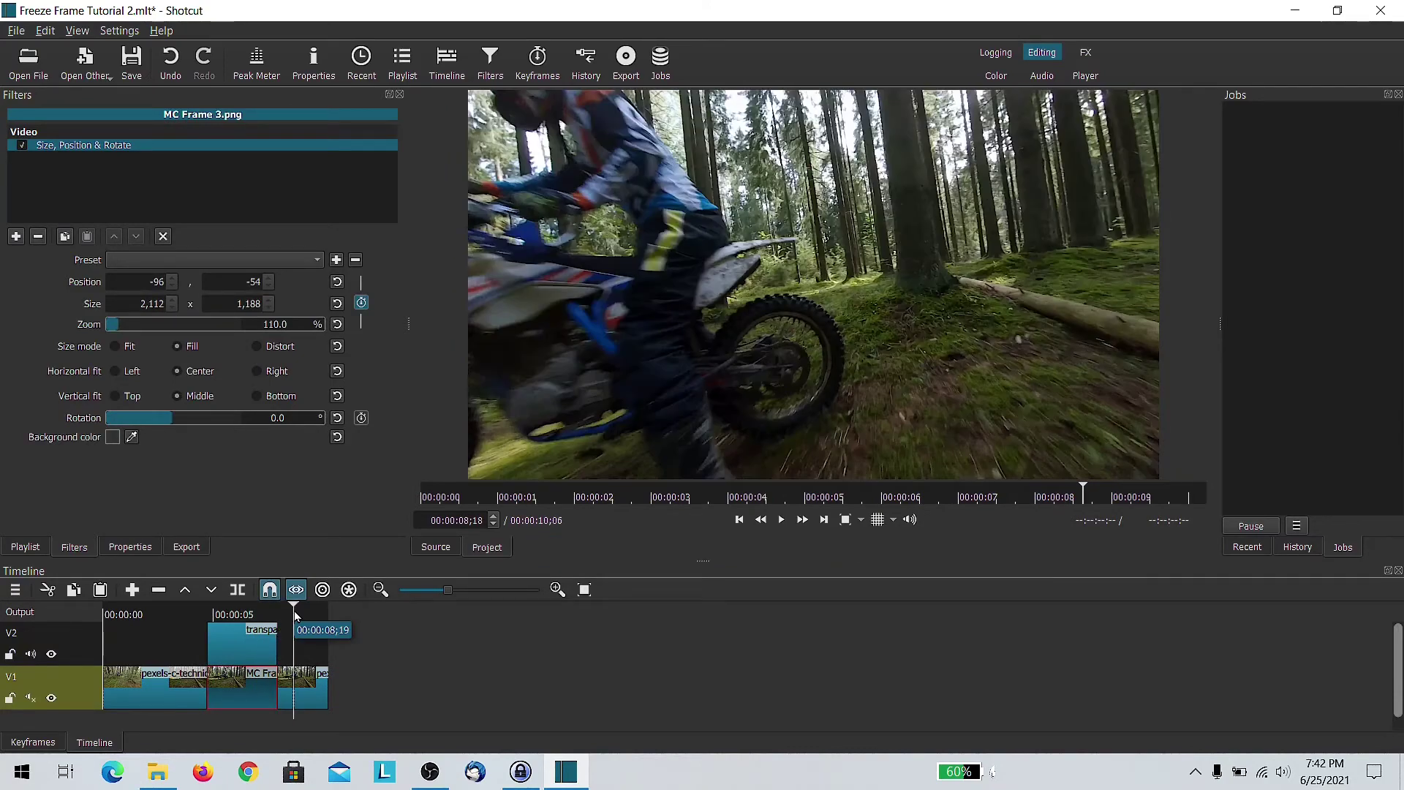